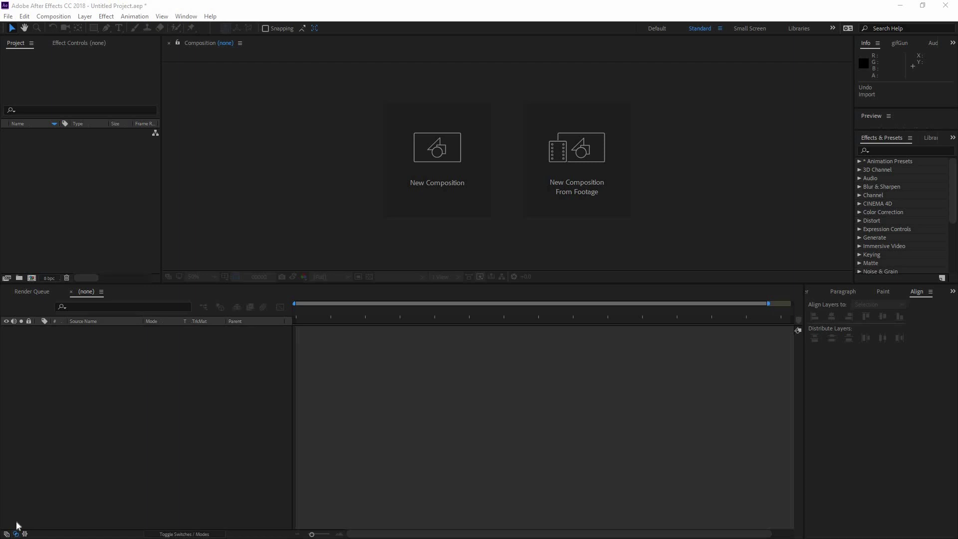
# Step: Import the Inforgraphic.ai file as a Composition with footage dimensions set to Layer Size
pyautogui.doubleClick(88, 196)
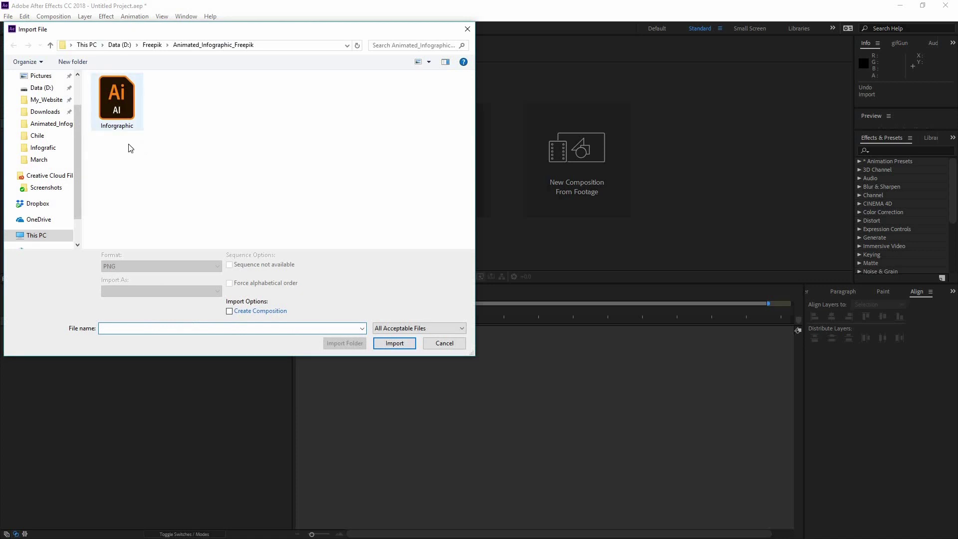
pyautogui.doubleClick(122, 102)
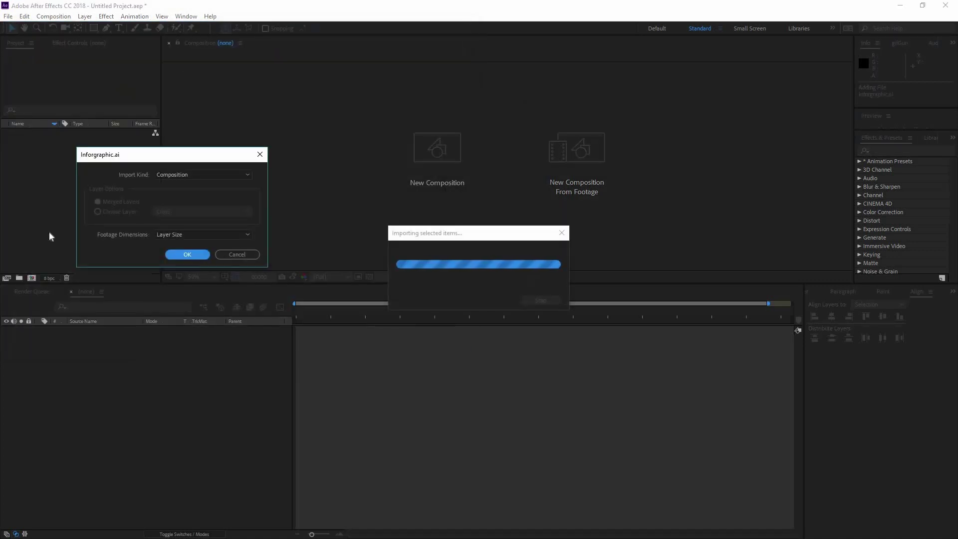
pyautogui.click(183, 175)
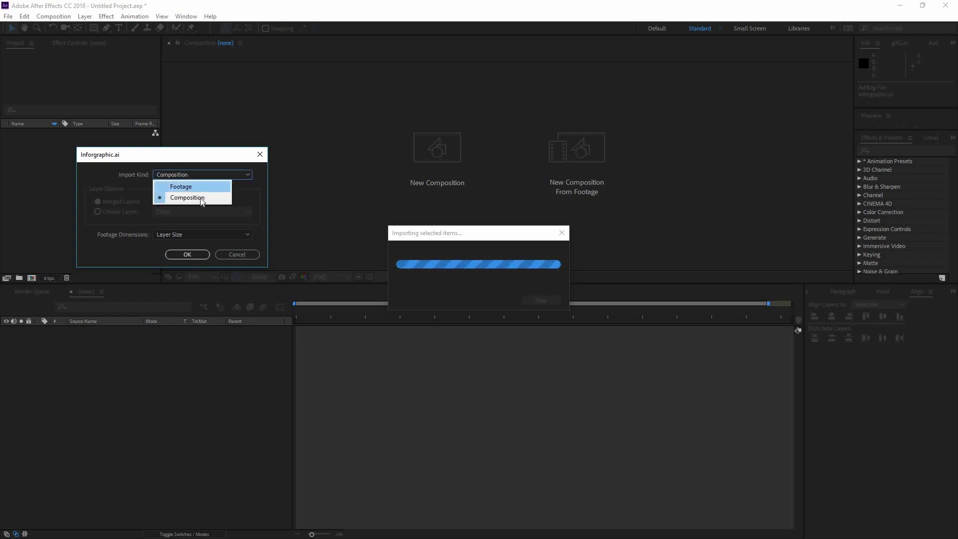
pyautogui.click(202, 186)
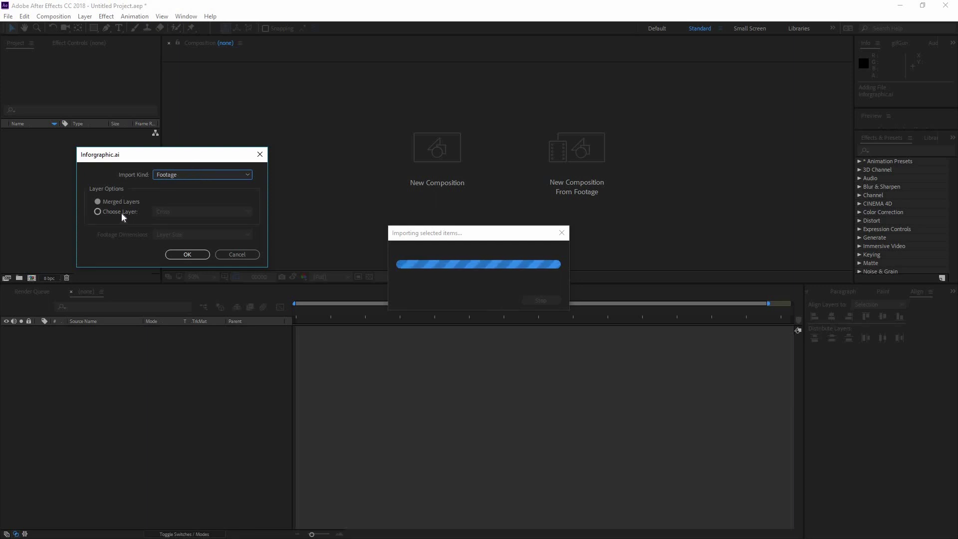
pyautogui.click(189, 214)
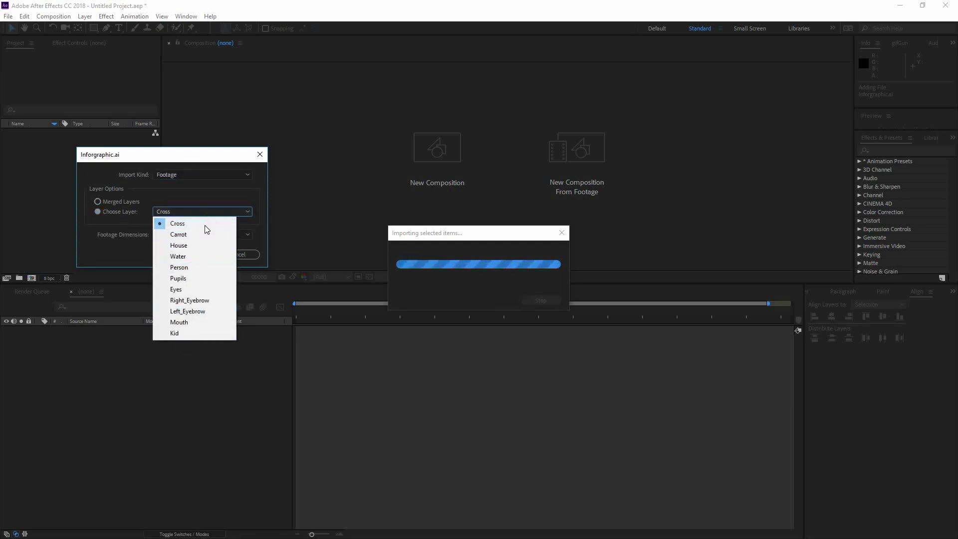
pyautogui.click(213, 174)
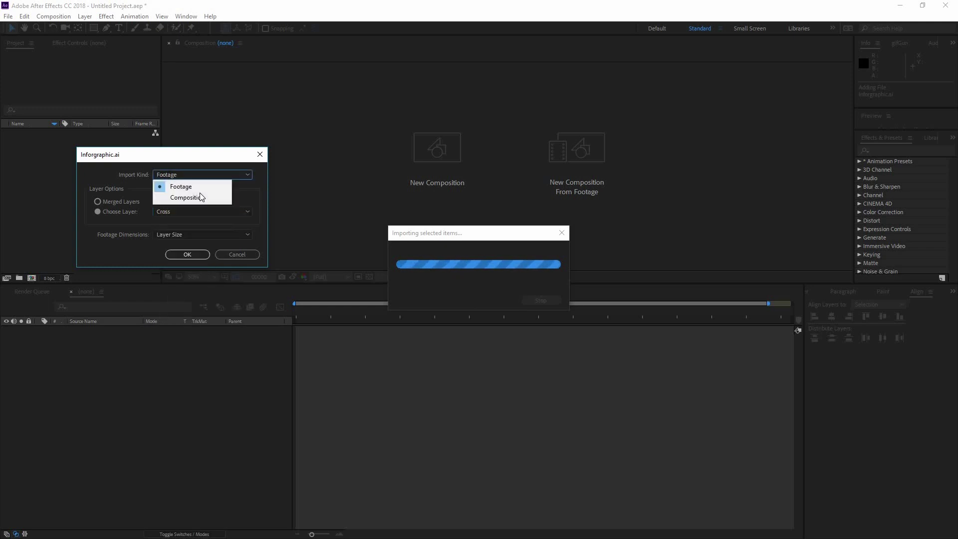
pyautogui.click(158, 197)
pyautogui.click(175, 234)
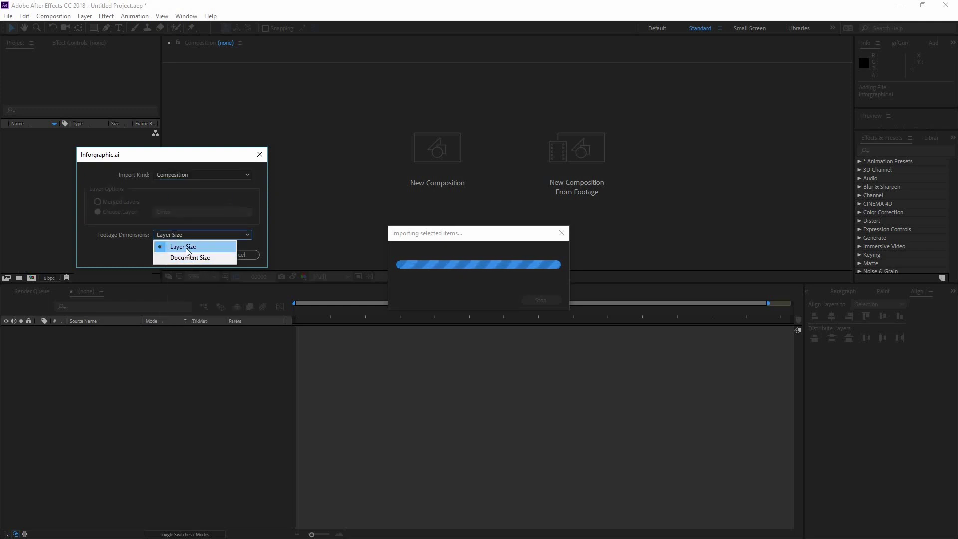
pyautogui.click(187, 246)
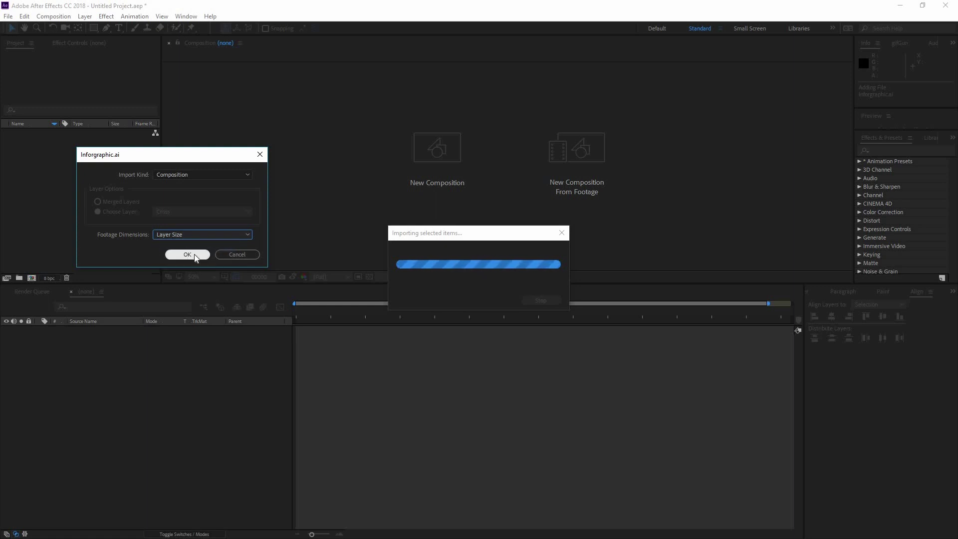
pyautogui.click(193, 254)
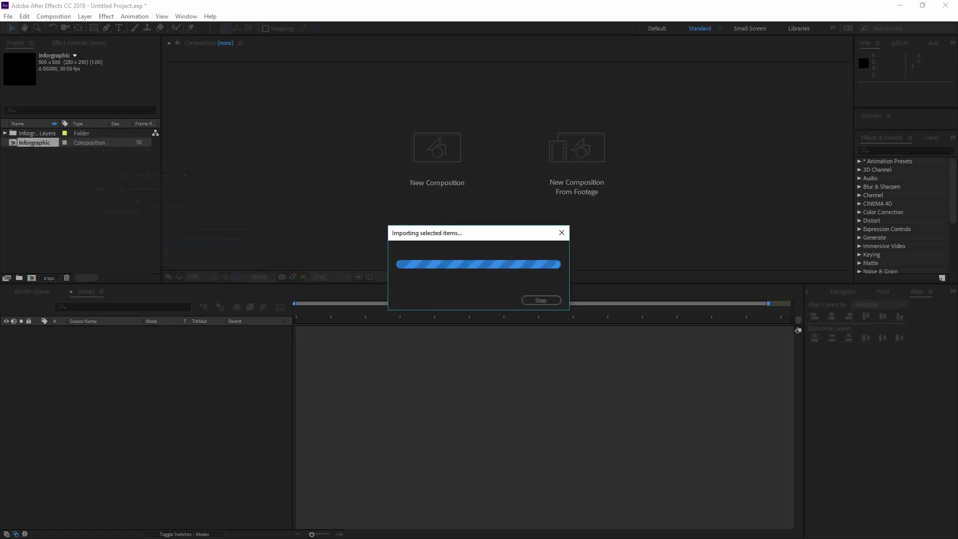
# Step: Open the imported Inforgraphic composition and review its layers and composition settings without changing them
pyautogui.doubleClick(40, 143)
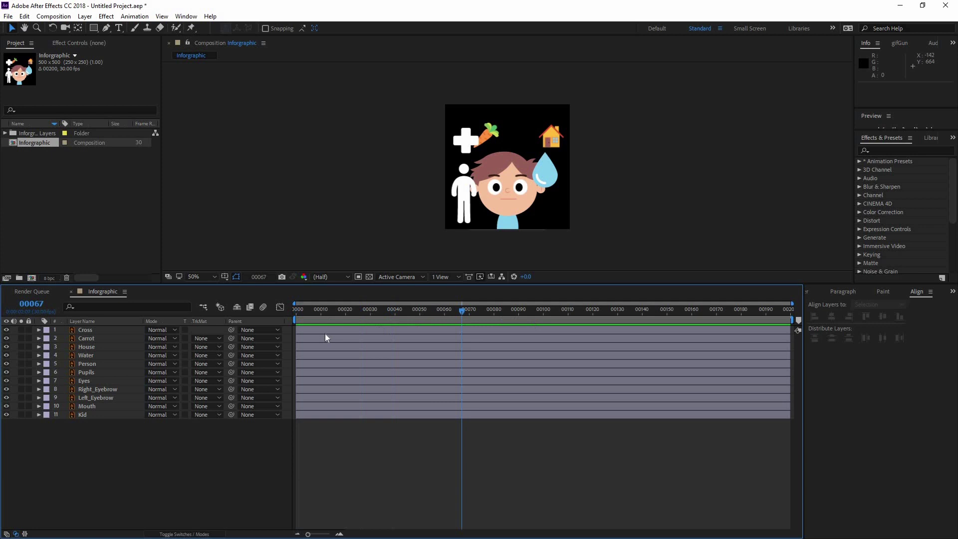
pyautogui.rightClick(32, 141)
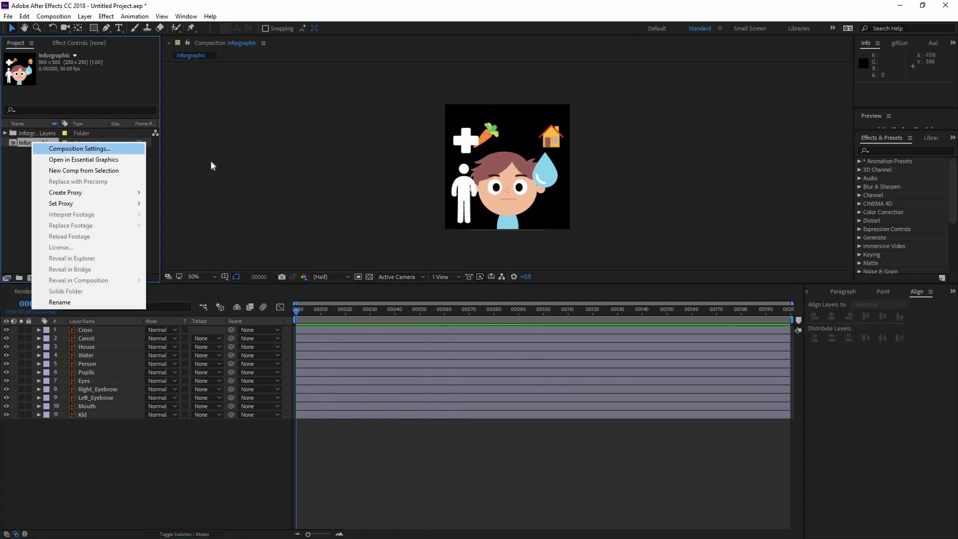
pyautogui.press('Return')
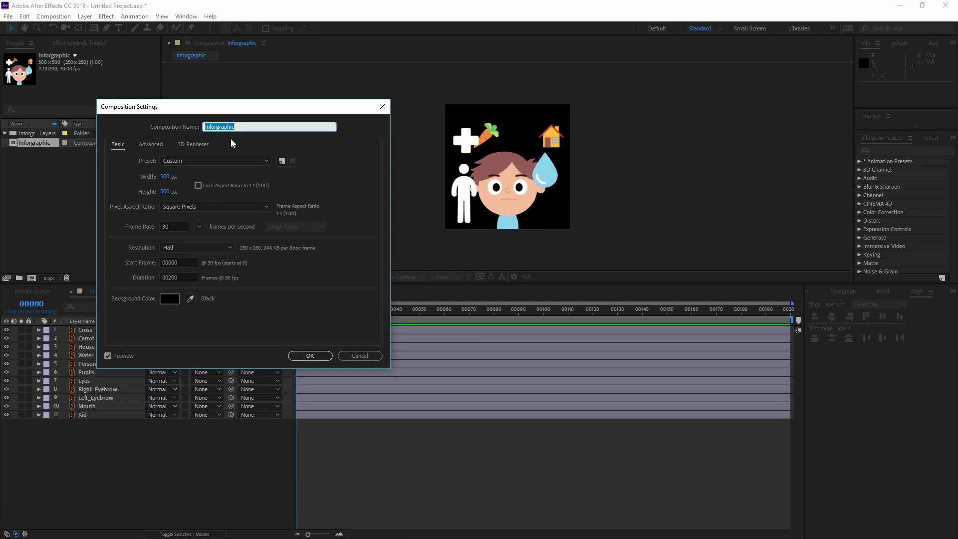
pyautogui.click(355, 355)
pyautogui.click(77, 188)
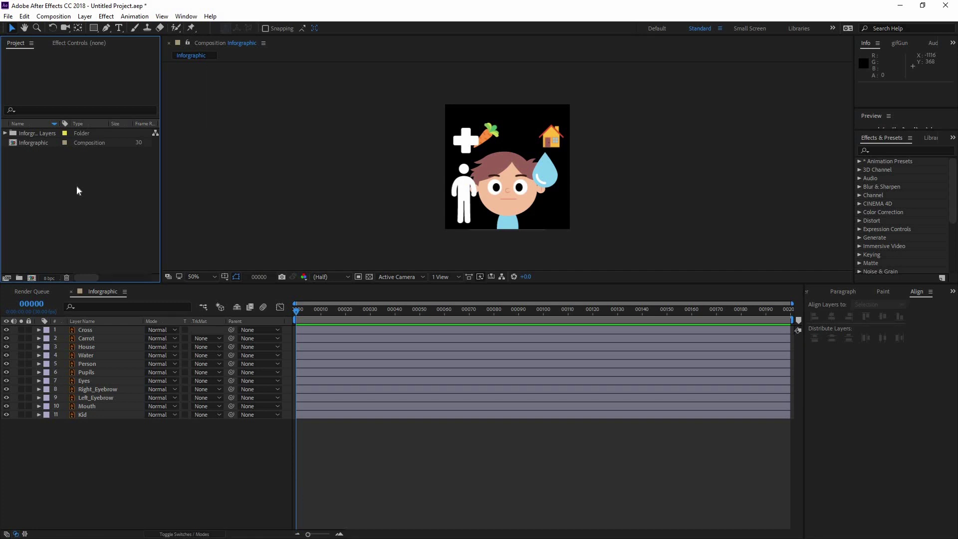
# Step: Delete the Inforgraphic composition from the project, keeping its layers folder
pyautogui.click(25, 141)
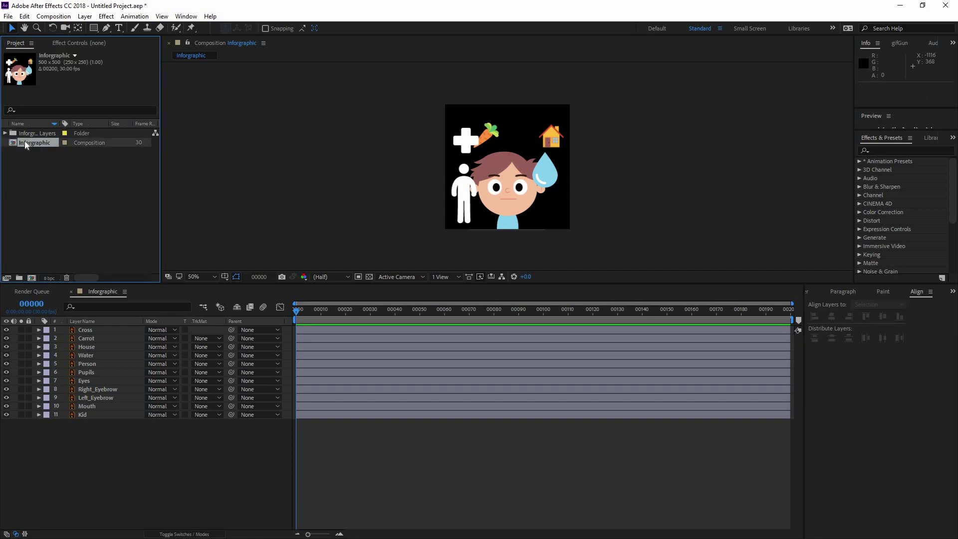
pyautogui.press('Delete')
pyautogui.press('Return')
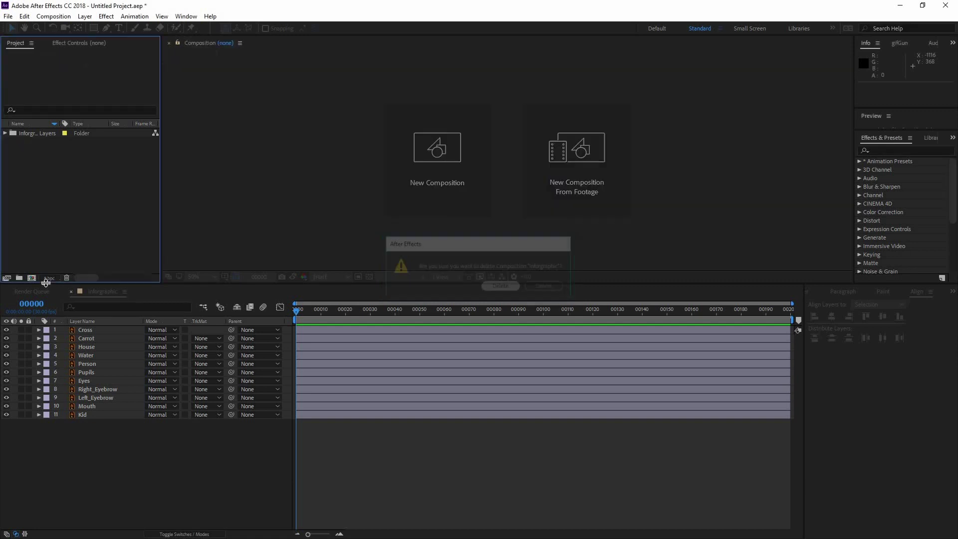
# Step: Create a new composition named Scene01 with a frame rate of 24 fps and a duration of 240 frames
pyautogui.click(31, 277)
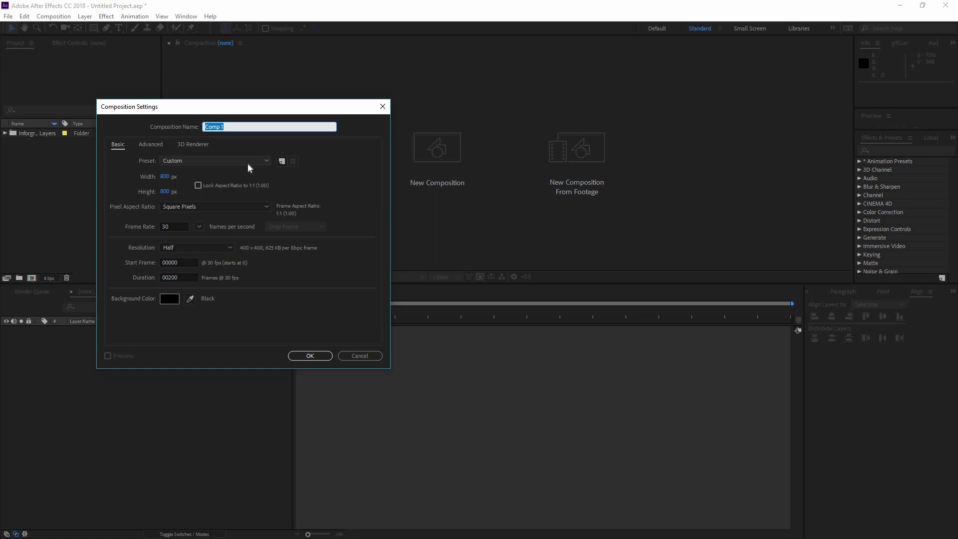
pyautogui.write('Scene01')
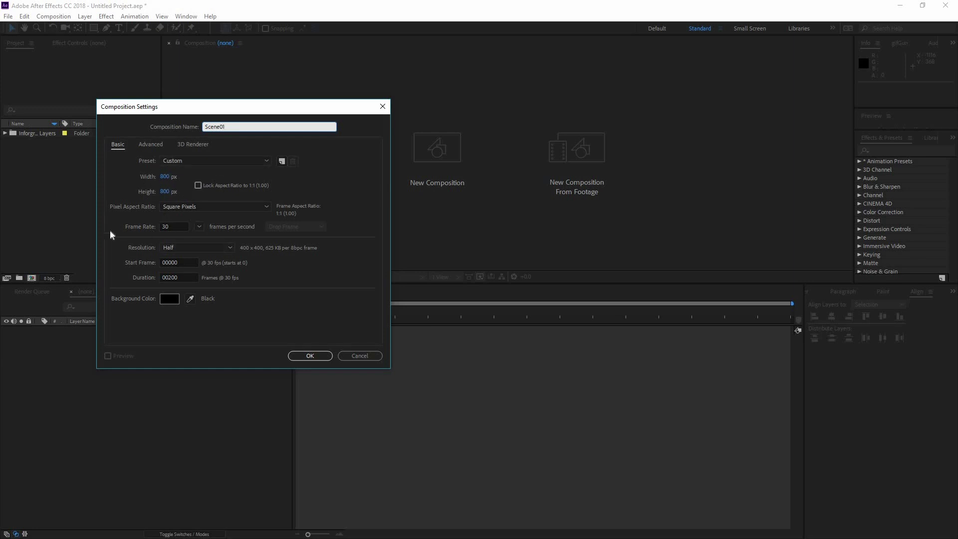
pyautogui.click(172, 227)
pyautogui.write('24')
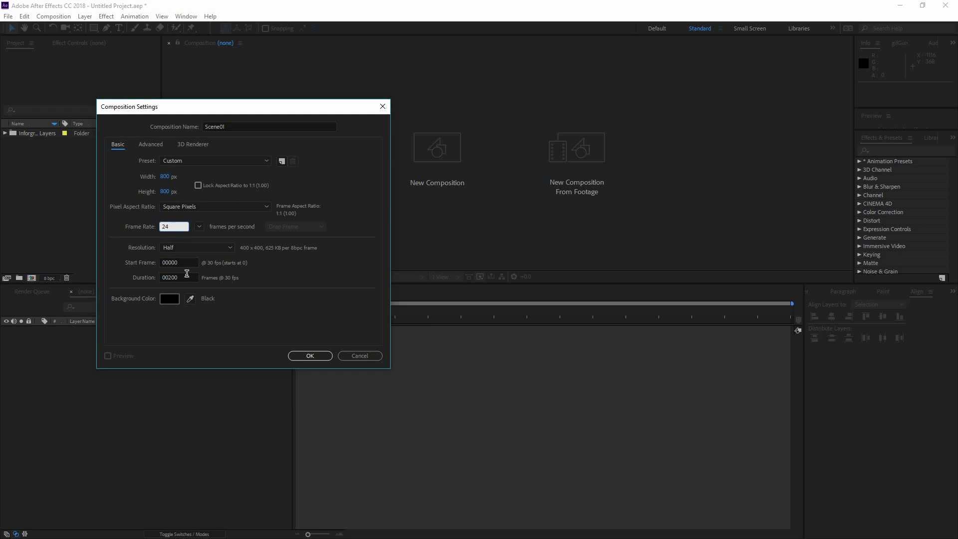
pyautogui.press('Tab')
pyautogui.write('240')
pyautogui.click(310, 355)
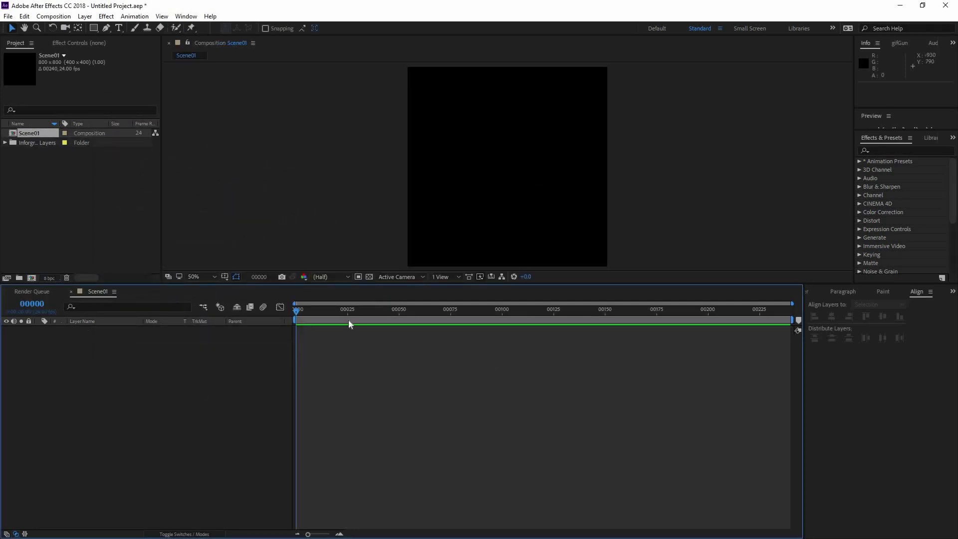
# Step: Expand the Inforgraphic Layers folder to show the imported artwork files
pyautogui.click(5, 143)
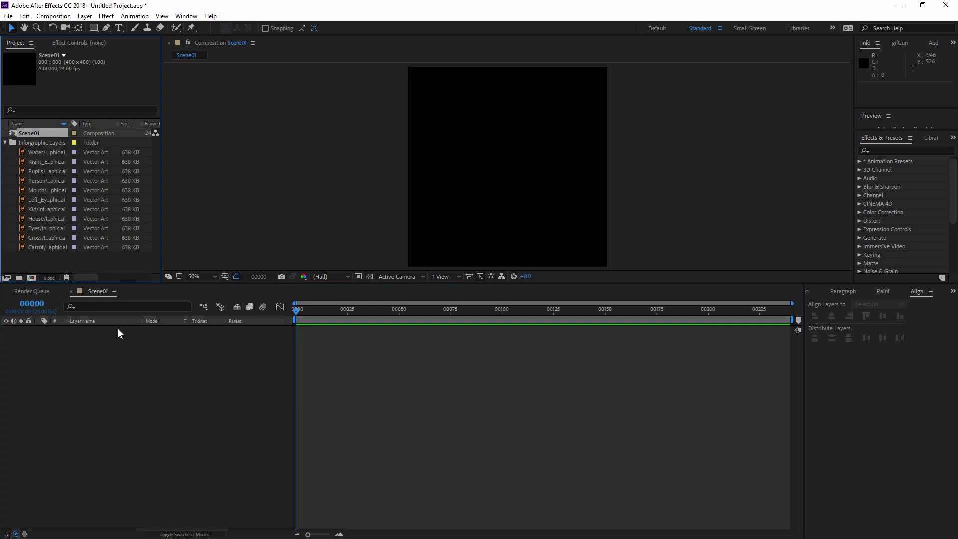
pyautogui.click(12, 475)
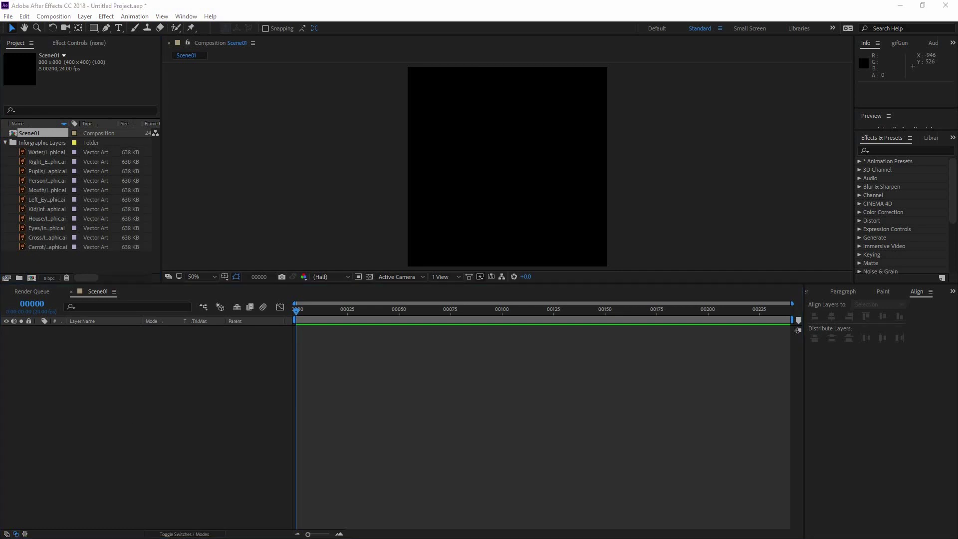
pyautogui.click(205, 378)
pyautogui.click(298, 400)
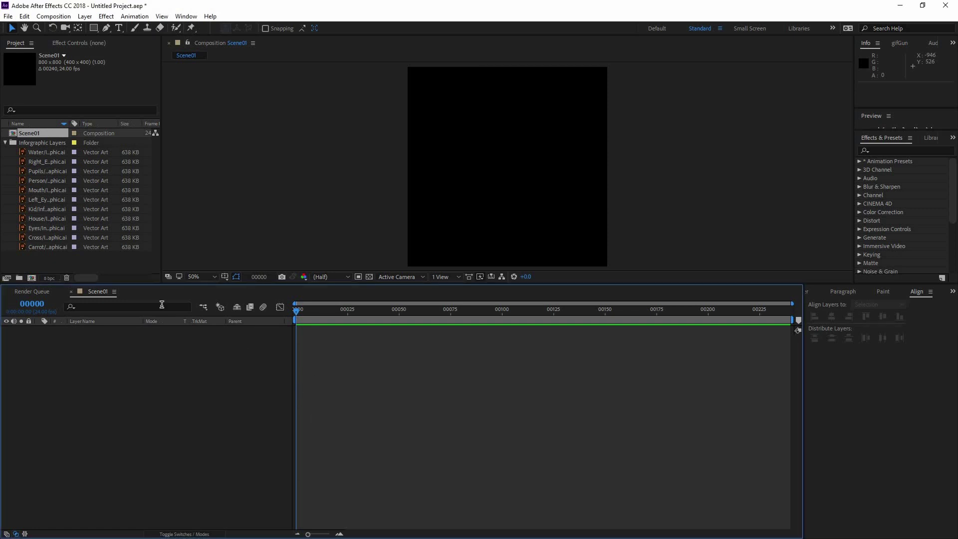
# Step: Add a text layer reading "1 in 7 people" in the upper part of the Scene01 composition
pyautogui.click(120, 28)
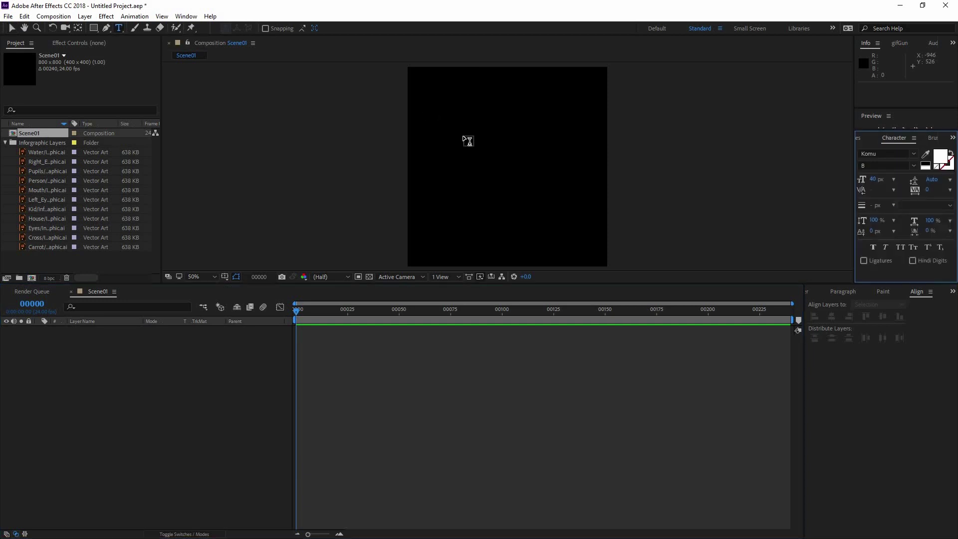
pyautogui.click(490, 147)
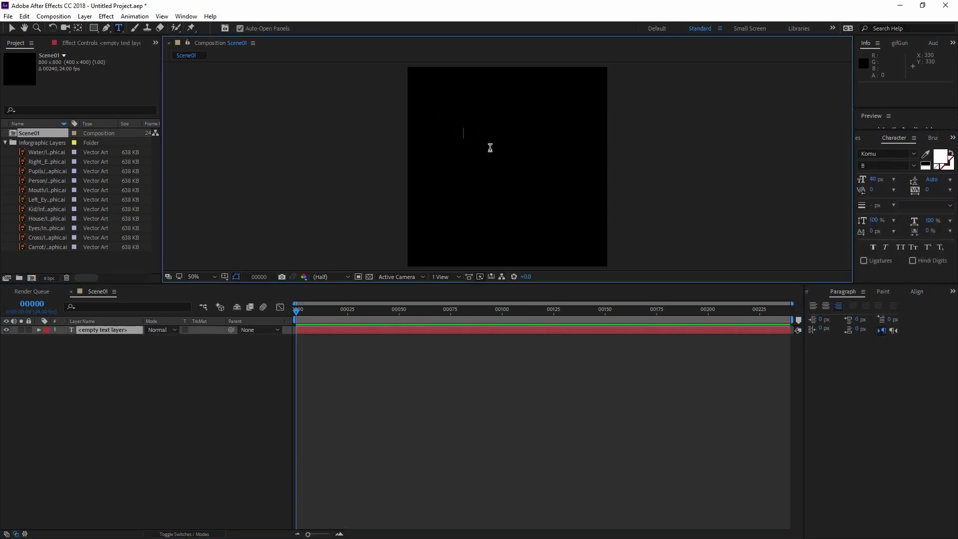
pyautogui.write('1 in ')
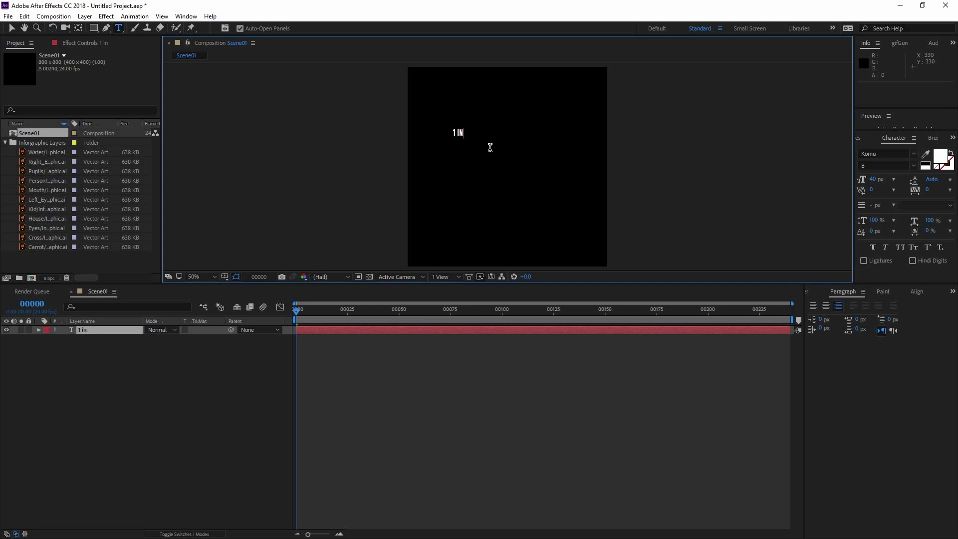
pyautogui.write('7 people')
pyautogui.click(12, 28)
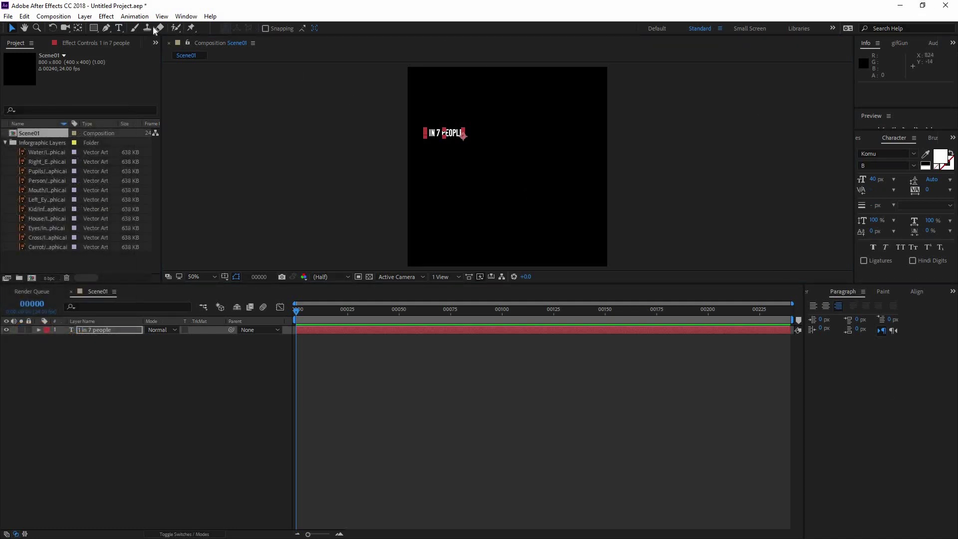
# Step: Center-align the "1 in 7 people" paragraph and center its layer horizontally in the composition
pyautogui.click(184, 17)
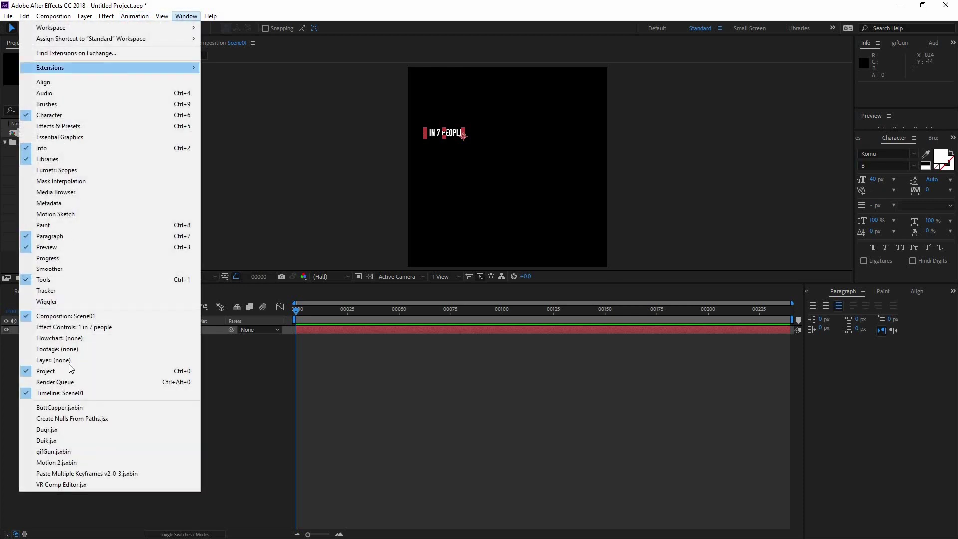
pyautogui.click(56, 237)
pyautogui.click(825, 306)
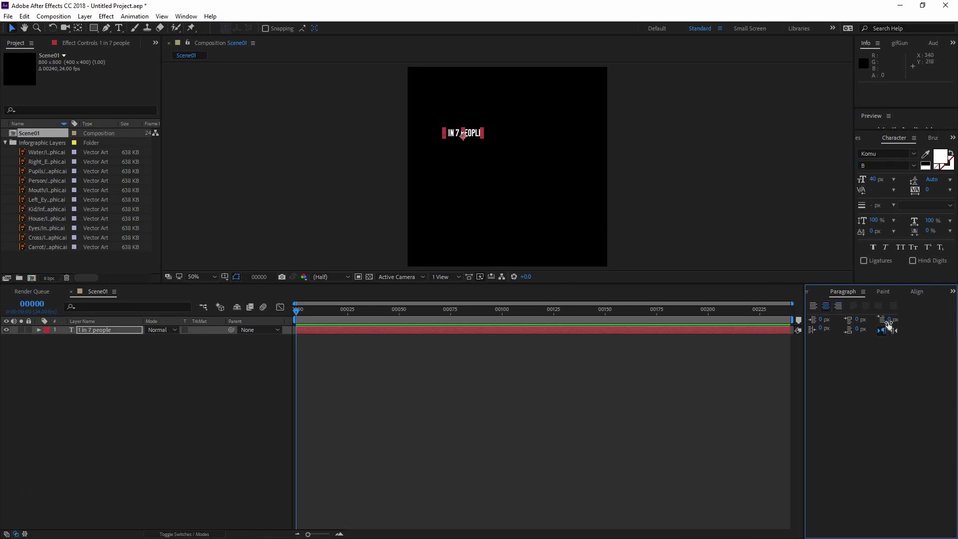
pyautogui.click(916, 291)
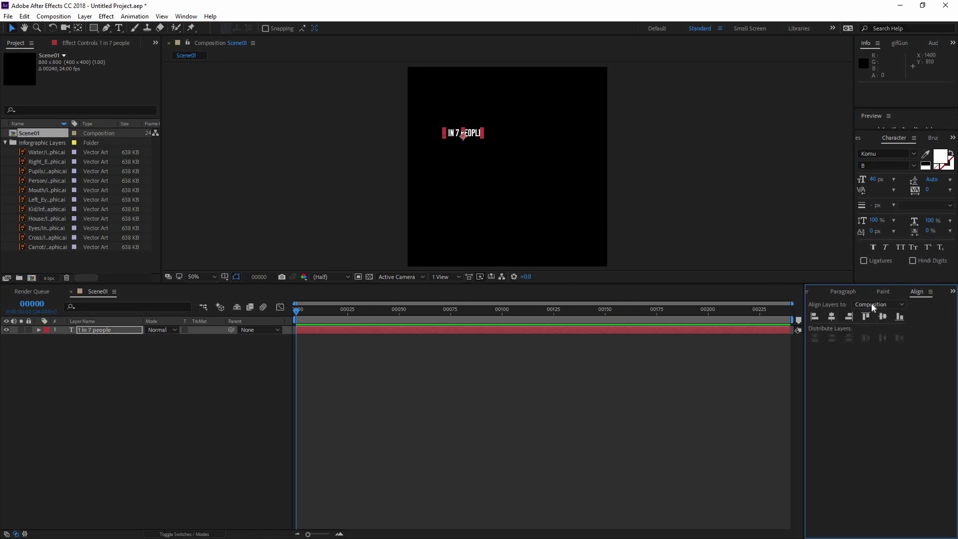
pyautogui.click(832, 316)
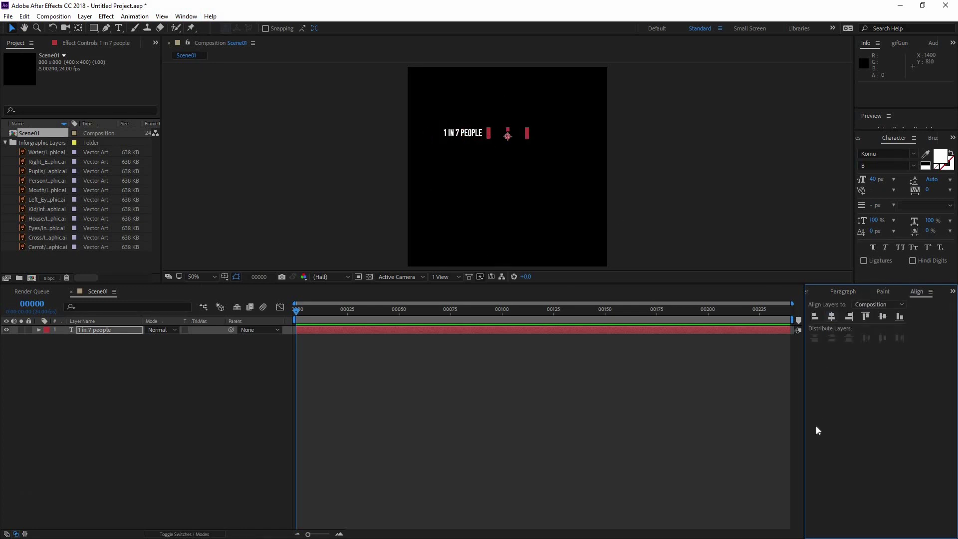
# Step: Set the "1 in 7 people" text size to 180 px and move the text slightly higher in the frame
pyautogui.moveTo(872, 181); pyautogui.dragTo(938, 166)
pyautogui.click(879, 179)
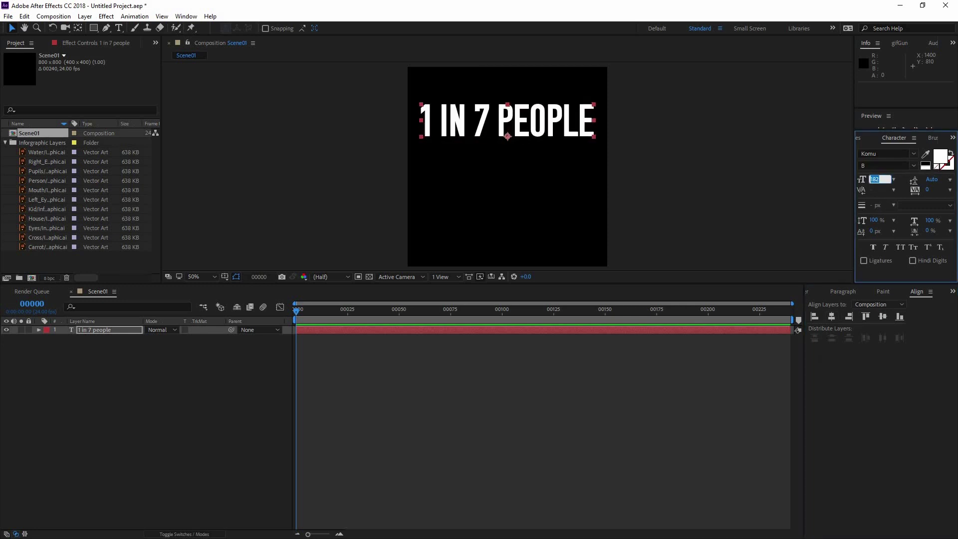
pyautogui.write('180')
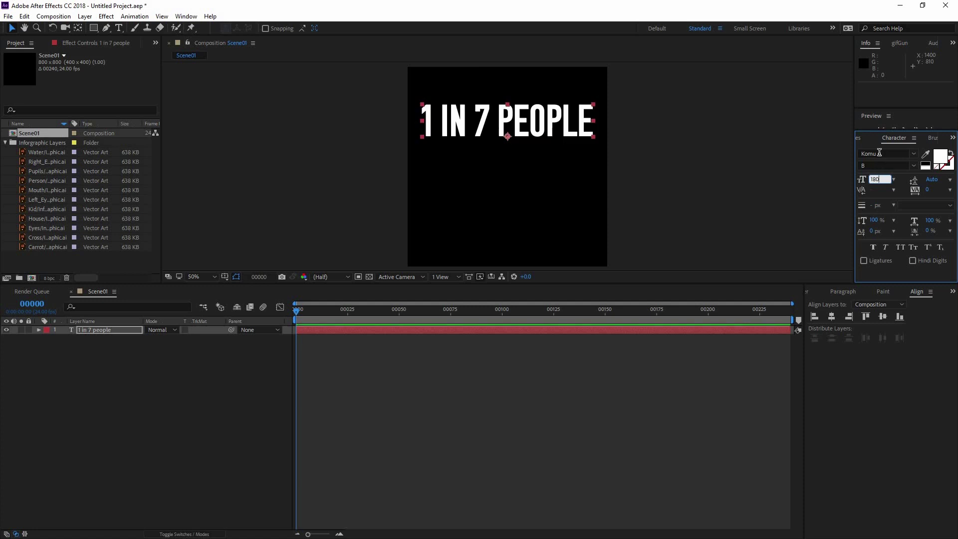
pyautogui.click(879, 153)
pyautogui.click(757, 180)
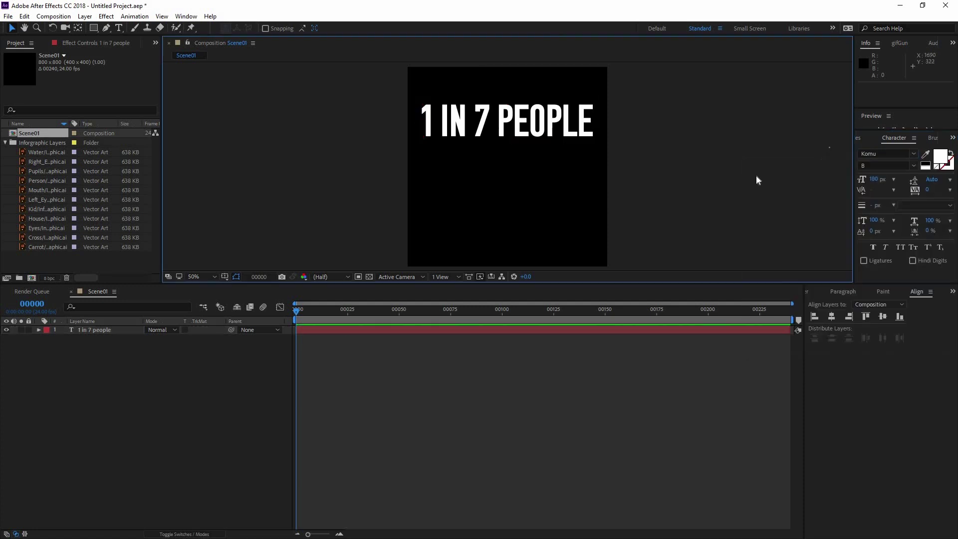
pyautogui.moveTo(526, 117)
pyautogui.mouseDown()
pyautogui.moveTo(524, 106)
pyautogui.moveTo(530, 116)
pyautogui.mouseUp()
pyautogui.click(488, 356)
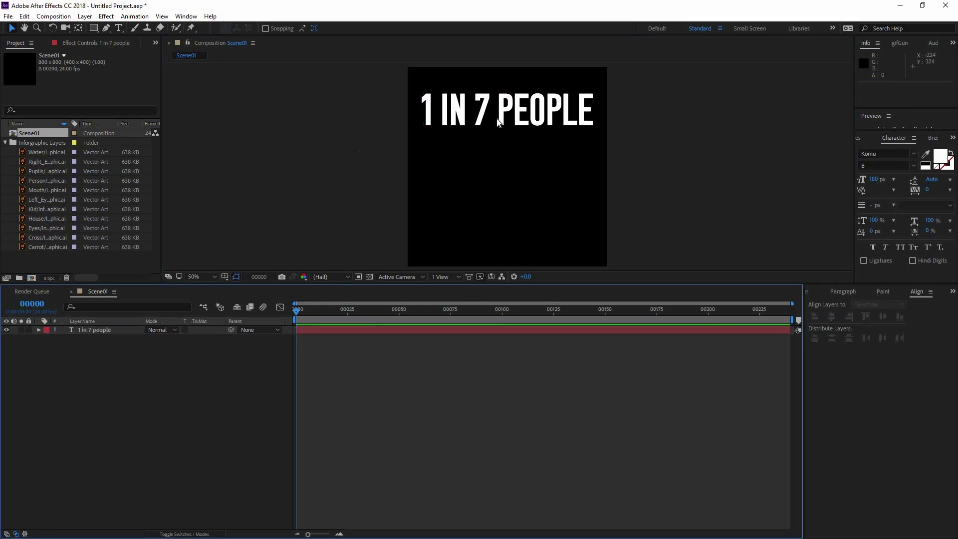
# Step: Add a second text layer reading "are still living in extreme poverty" below the "1 in 7 people" text
pyautogui.click(119, 28)
pyautogui.click(471, 182)
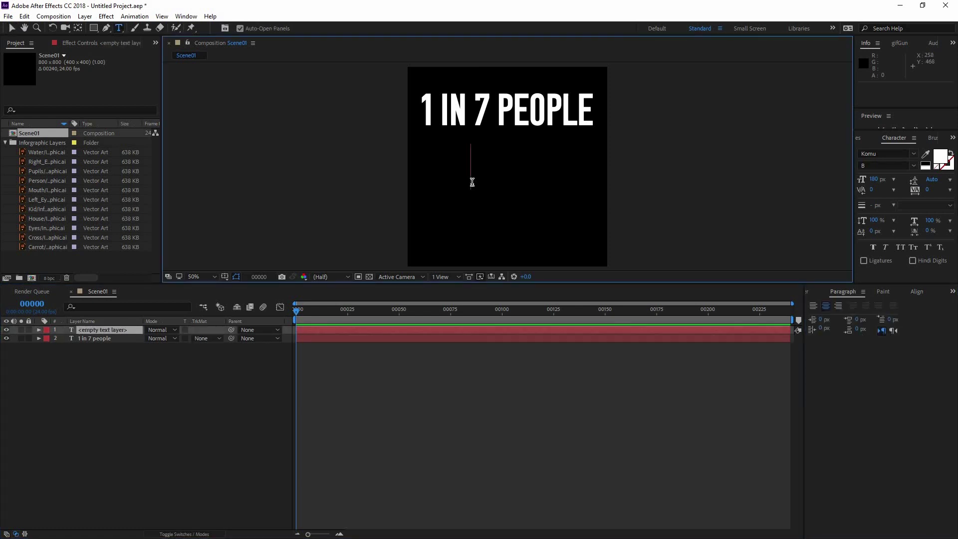
pyautogui.write('are still')
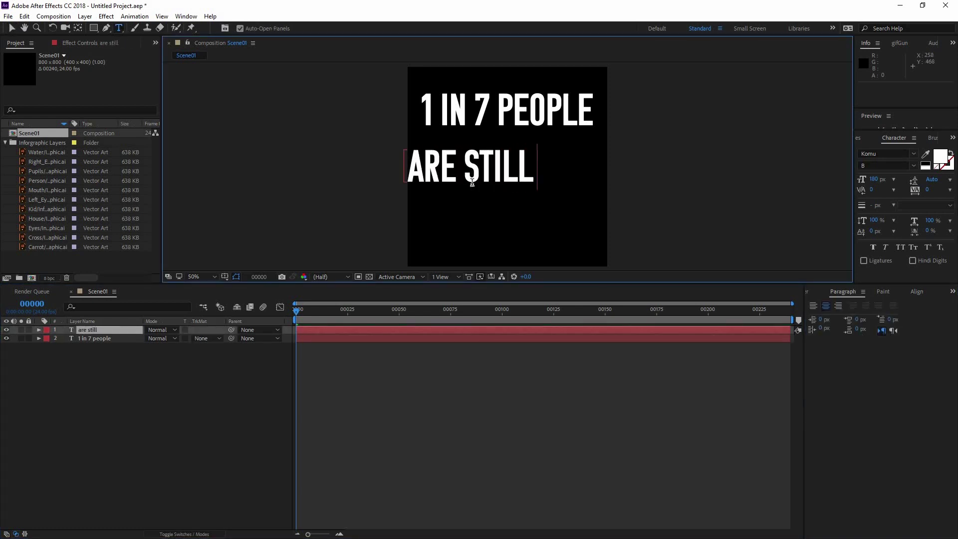
pyautogui.write(' living')
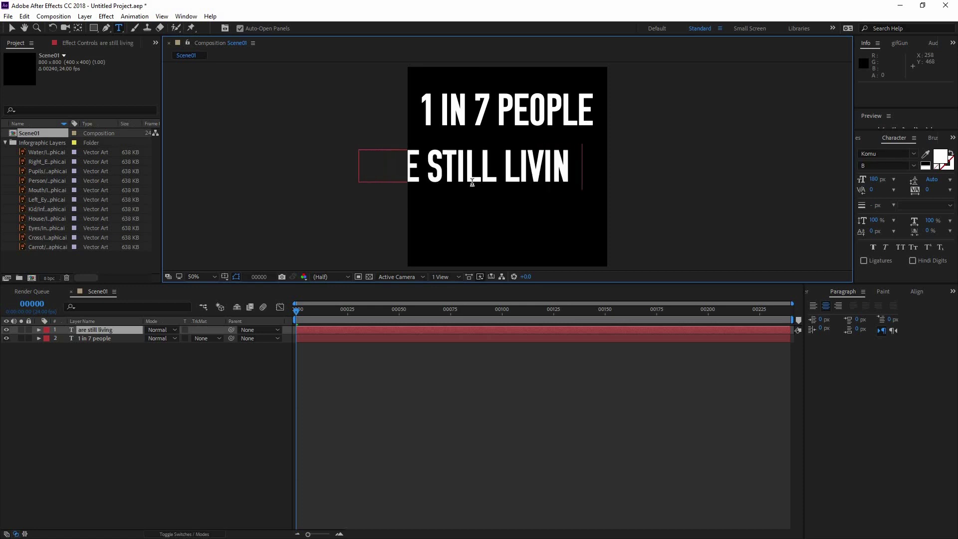
pyautogui.write(' in ex')
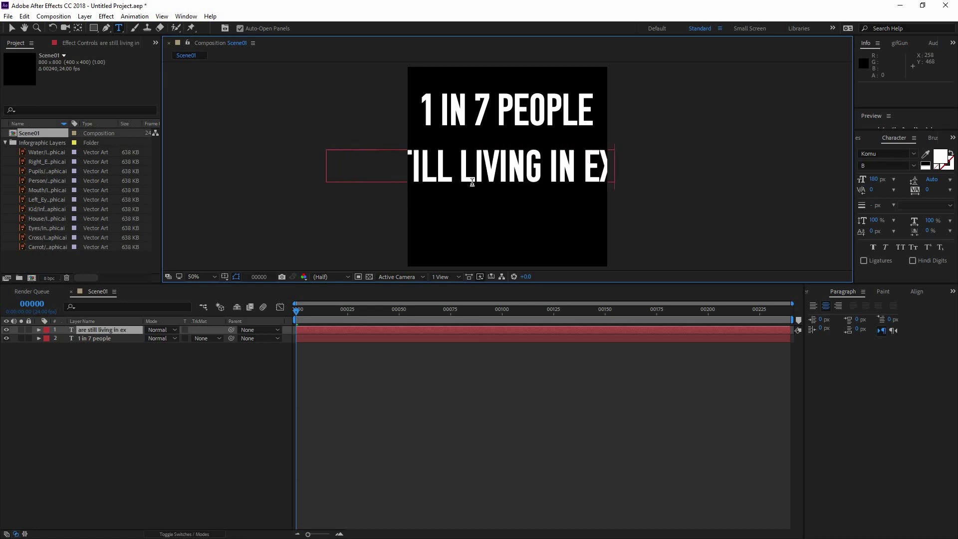
pyautogui.write('treme poverty')
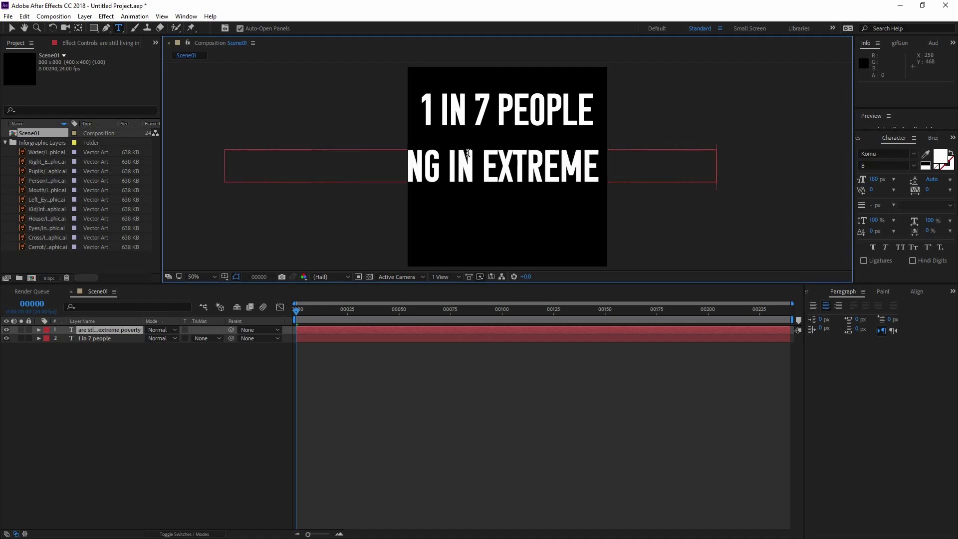
pyautogui.click(11, 28)
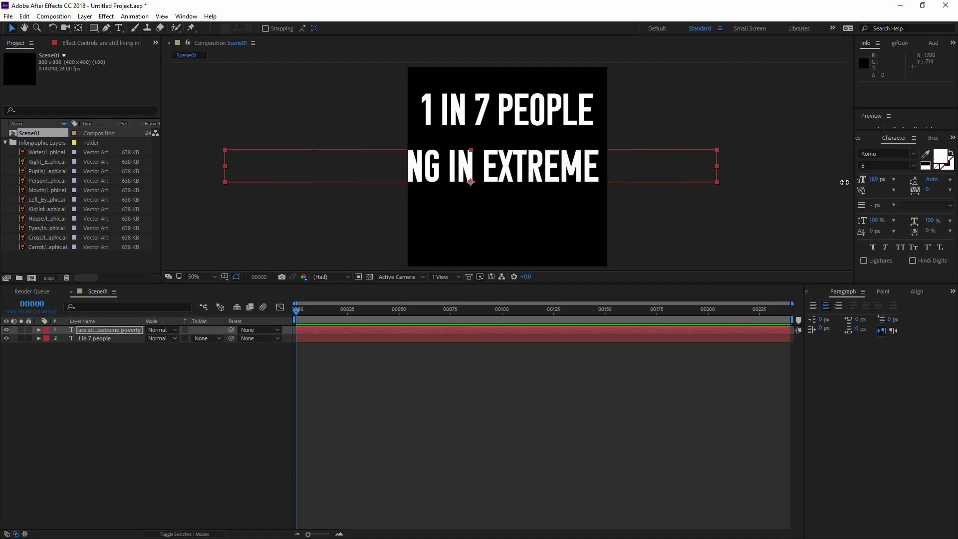
# Step: Reduce the "are still living in extreme poverty" text to 46 px and center its layer horizontally in the composition
pyautogui.moveTo(873, 180); pyautogui.dragTo(656, 194)
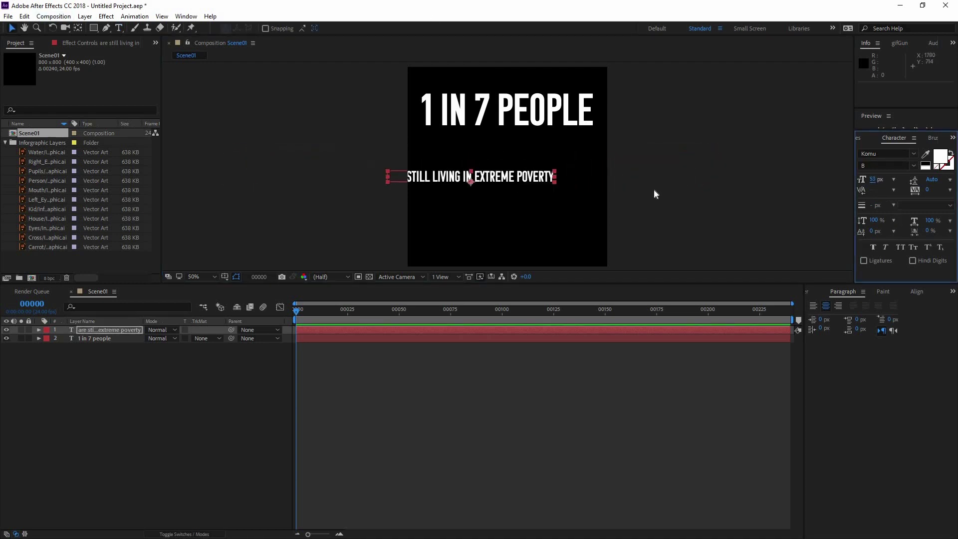
pyautogui.click(883, 291)
pyautogui.click(916, 291)
pyautogui.click(832, 316)
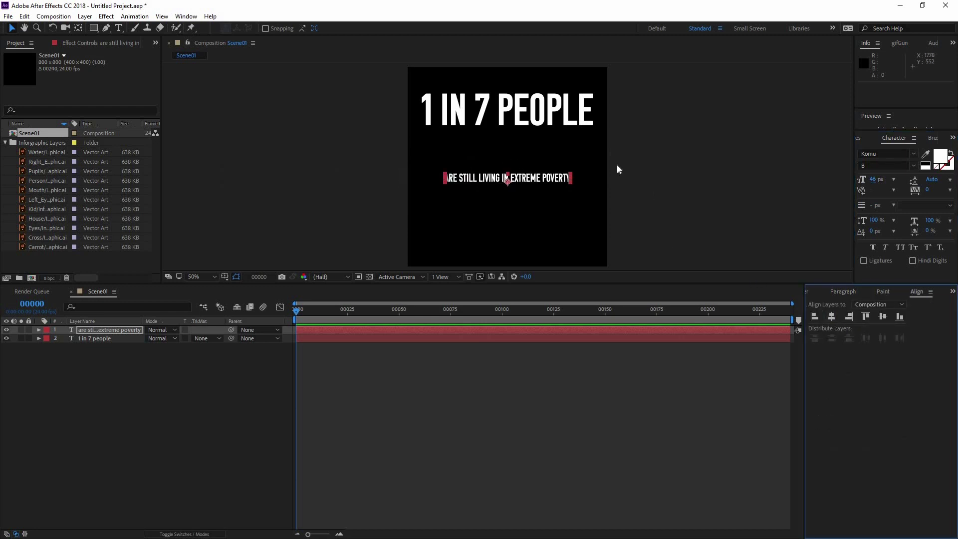
# Step: Move the "are still living in extreme poverty" line directly beneath "1 in 7 people" and set its text size to 63 px
pyautogui.moveTo(538, 173); pyautogui.dragTo(537, 135)
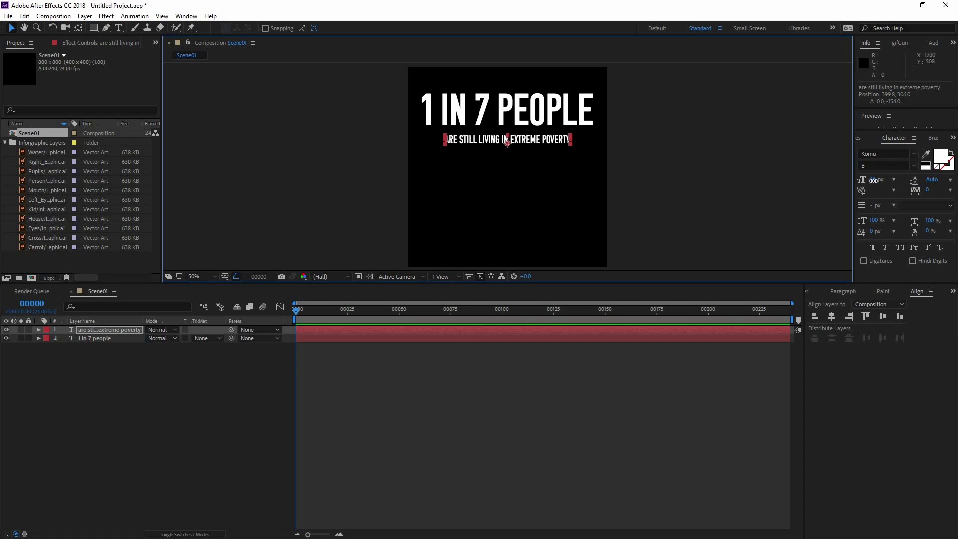
pyautogui.moveTo(873, 179); pyautogui.dragTo(878, 179)
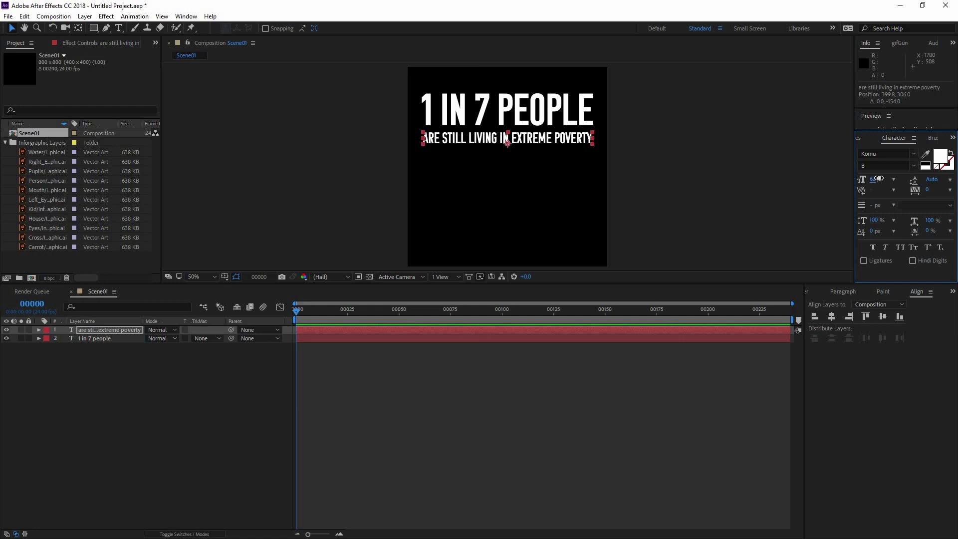
pyautogui.click(624, 220)
pyautogui.press('h')
pyautogui.moveTo(567, 189); pyautogui.dragTo(478, 176)
pyautogui.press('v')
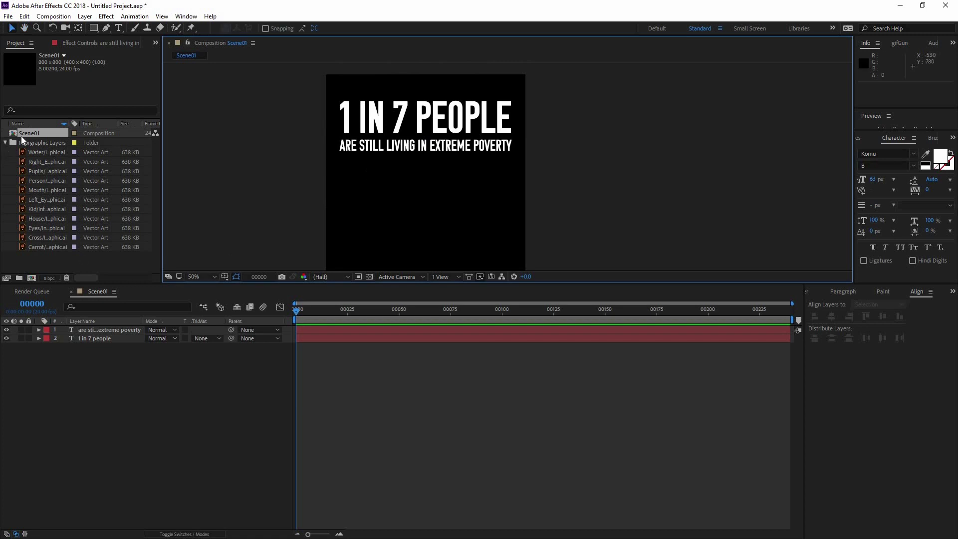
# Step: Place the Person artwork from the Inforgraphic Layers folder in the lower-left area of Scene01, beneath the text
pyautogui.click(43, 143)
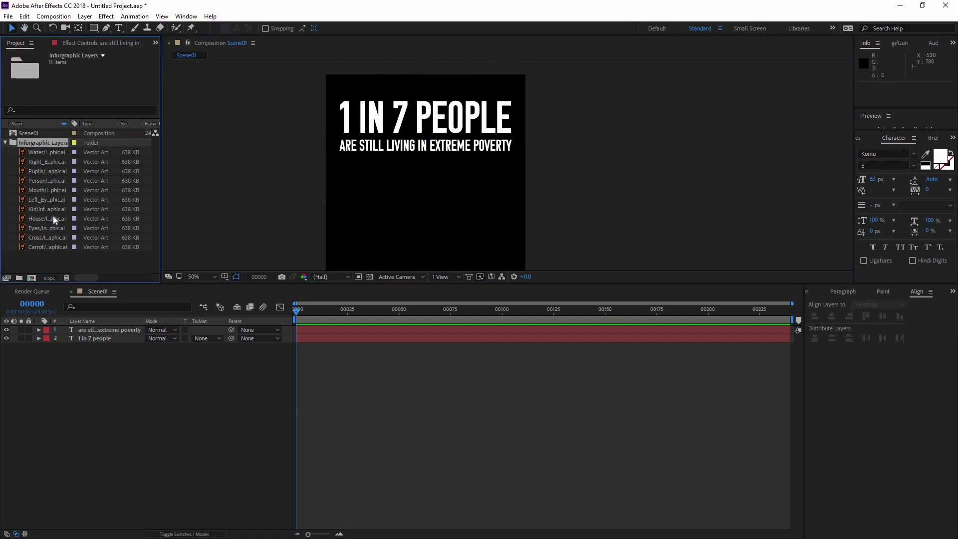
pyautogui.click(48, 182)
pyautogui.moveTo(87, 402); pyautogui.dragTo(375, 210)
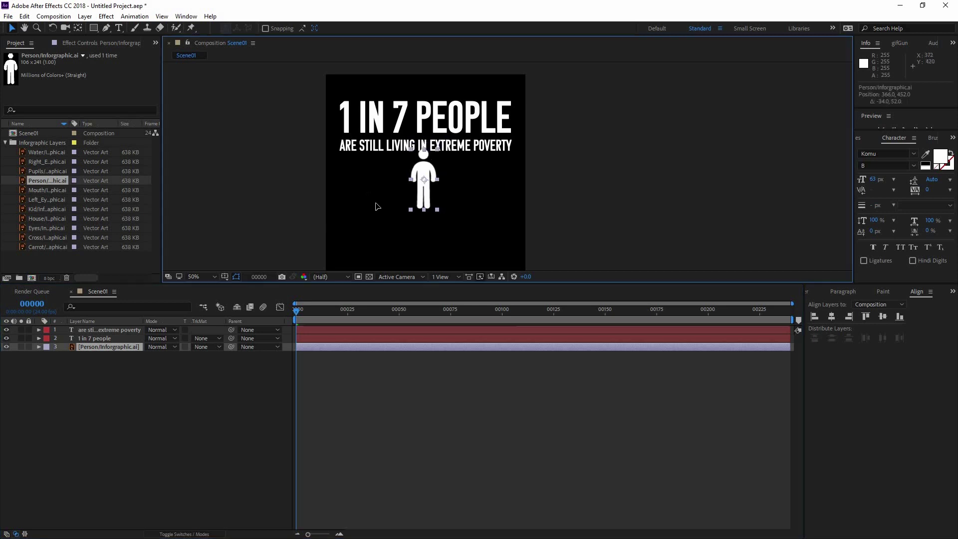
# Step: Create shapes from the Person vector layer and remove the original Person/Inforgraphic.ai layer from the composition
pyautogui.rightClick(110, 346)
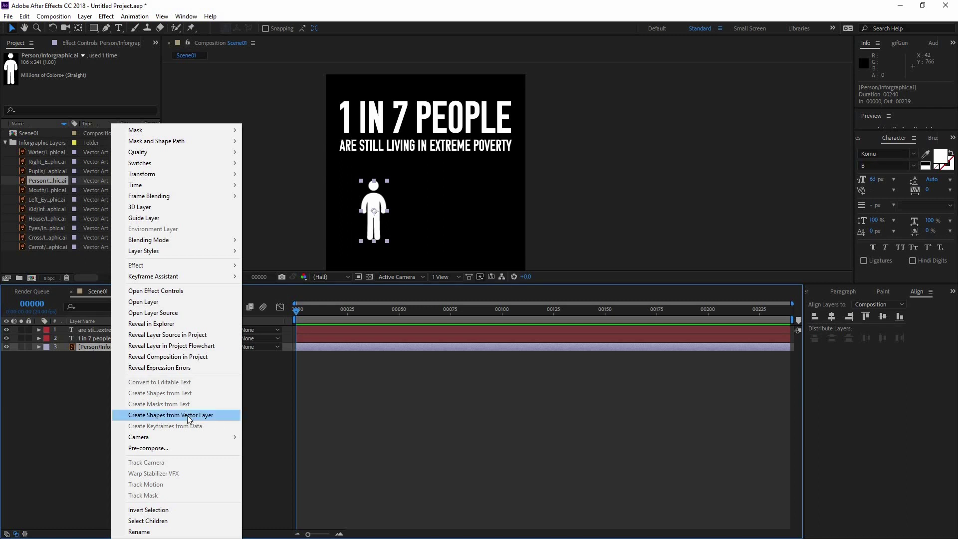
pyautogui.click(218, 415)
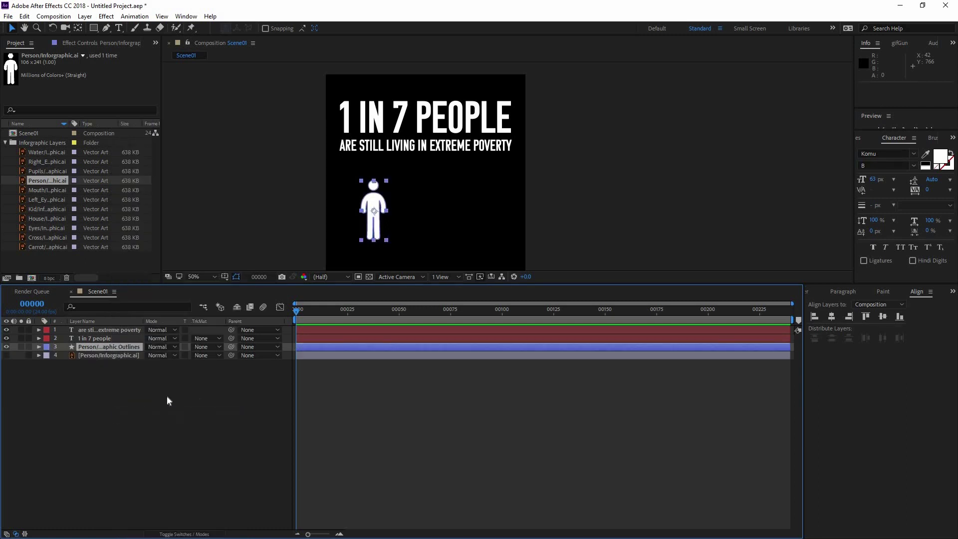
pyautogui.click(6, 347)
pyautogui.click(85, 355)
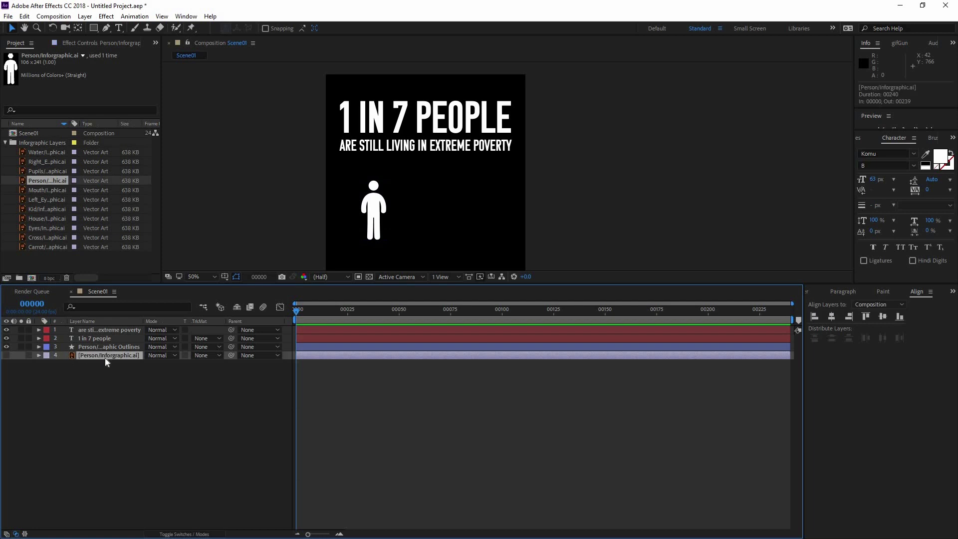
pyautogui.click(8, 354)
pyautogui.hotkey('ctrl', 'z')
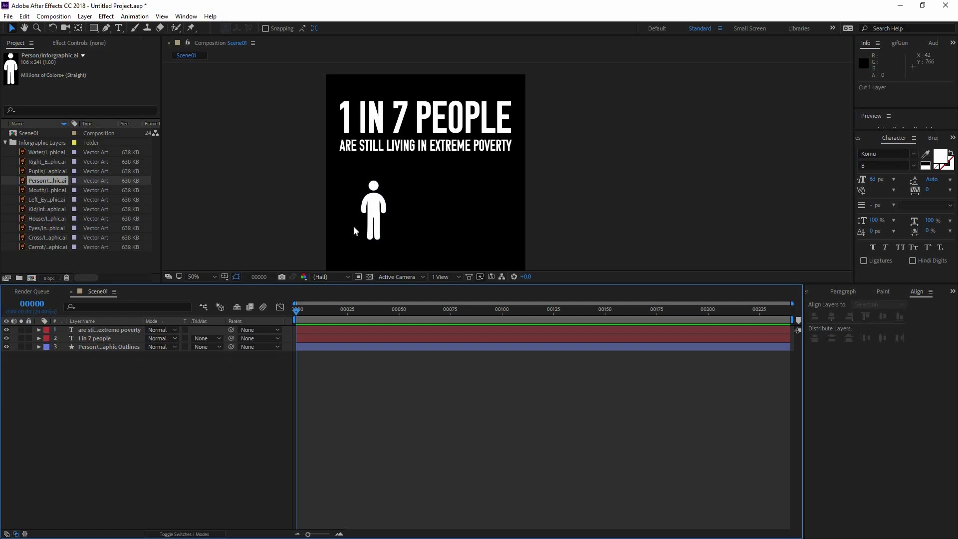
# Step: Examine the person figure up close and the shape groups in the contents of its outlines layer
pyautogui.press('.')
pyautogui.click(260, 198)
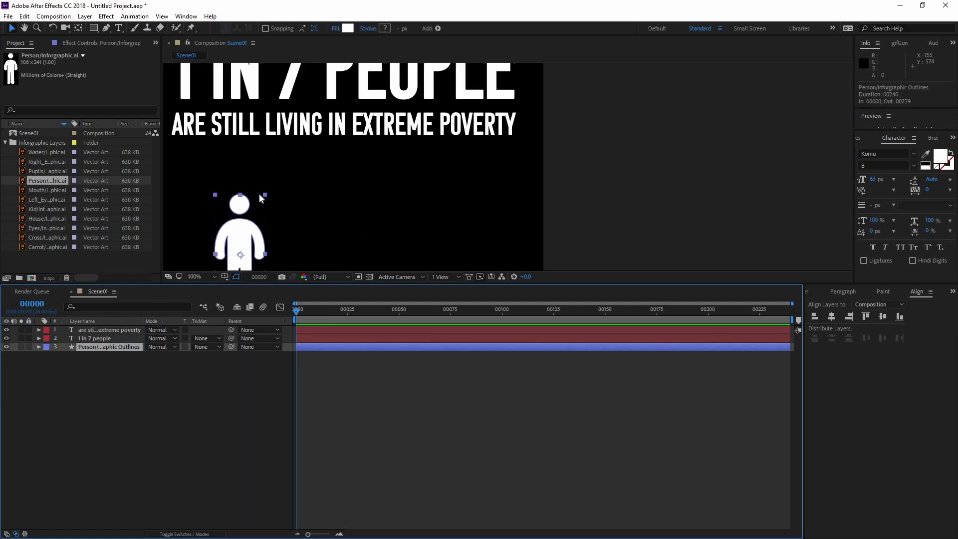
pyautogui.moveTo(260, 195); pyautogui.dragTo(329, 93)
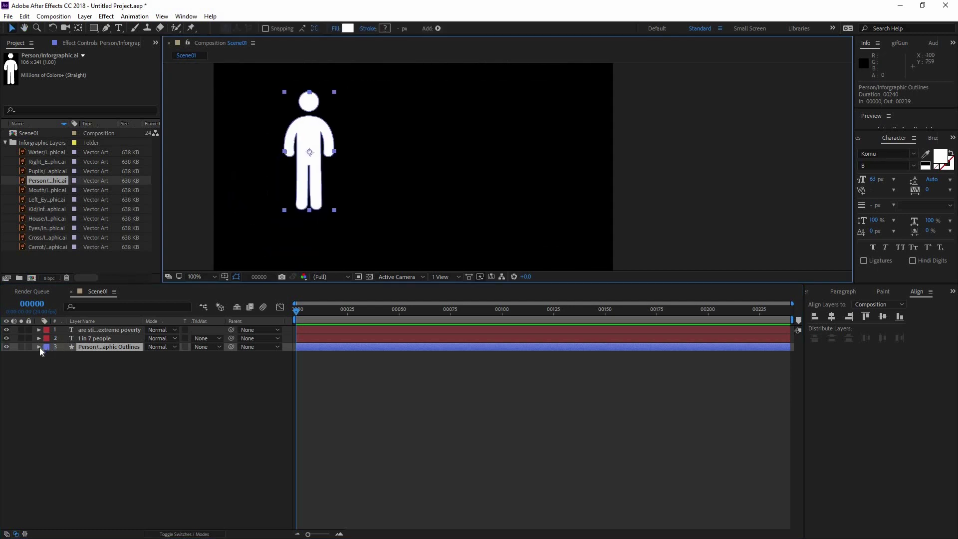
pyautogui.click(39, 347)
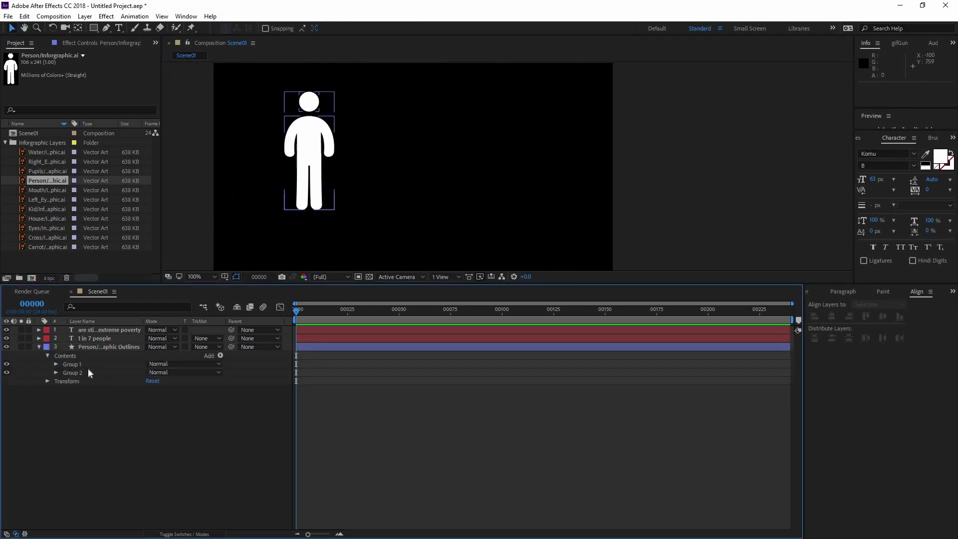
pyautogui.click(120, 363)
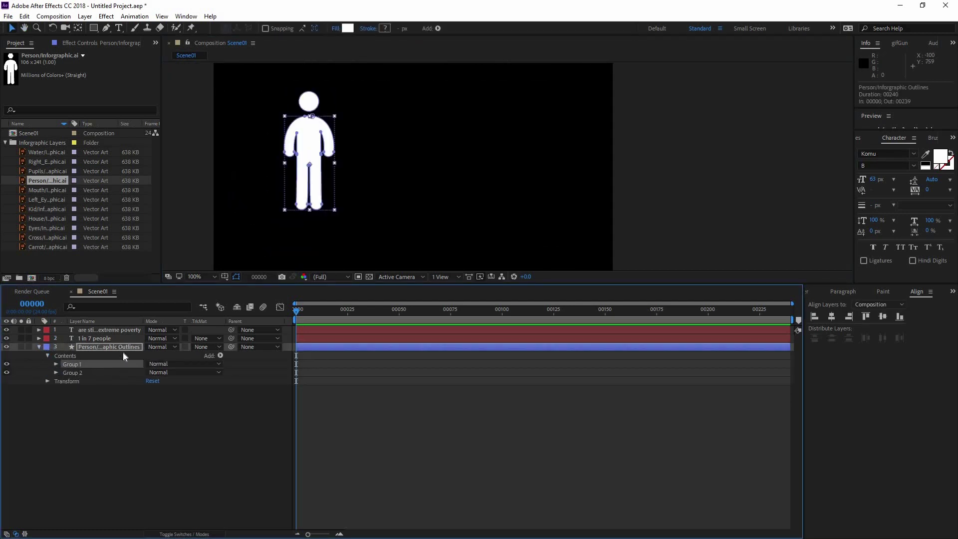
pyautogui.click(79, 373)
pyautogui.click(52, 365)
pyautogui.click(56, 365)
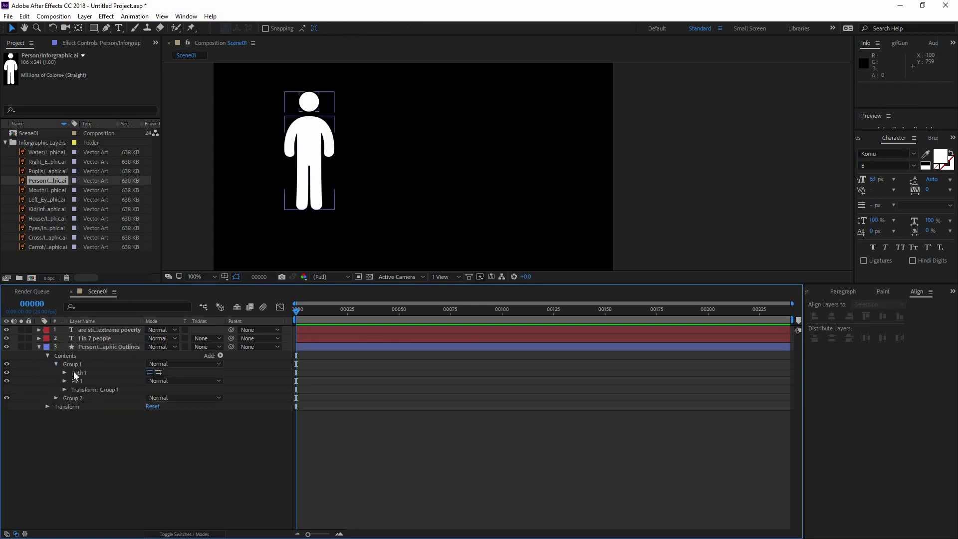
pyautogui.click(56, 364)
pyautogui.click(46, 354)
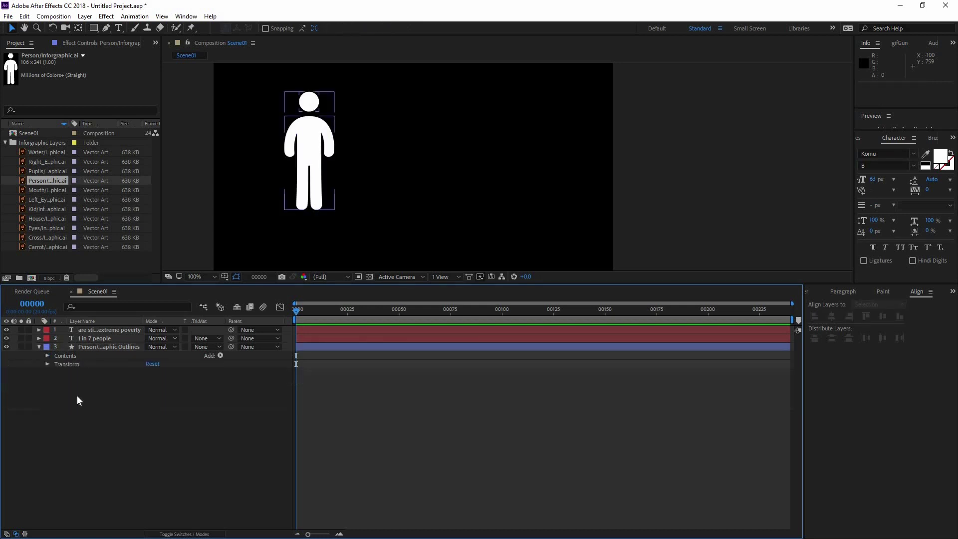
# Step: Move the person figure toward the lower-left corner of the composition, to about position 96, 628
pyautogui.click(151, 364)
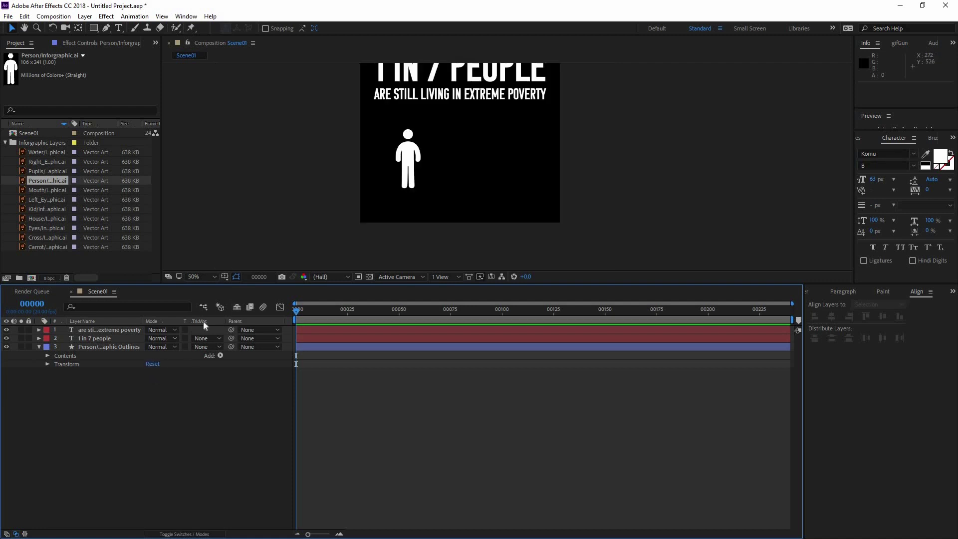
pyautogui.moveTo(413, 169); pyautogui.dragTo(304, 229)
pyautogui.moveTo(348, 186); pyautogui.dragTo(354, 176)
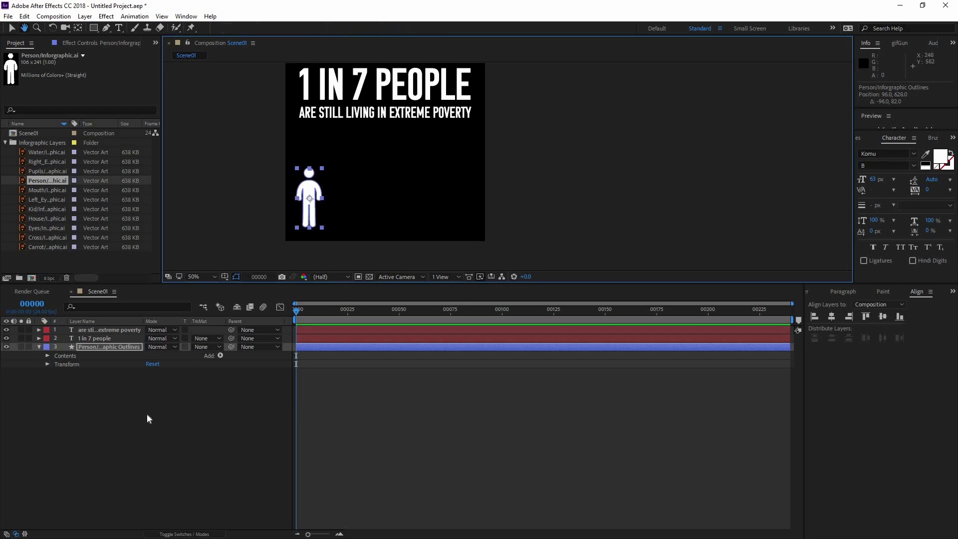
# Step: Rename the person outlines shape layer to "Person"
pyautogui.click(97, 348)
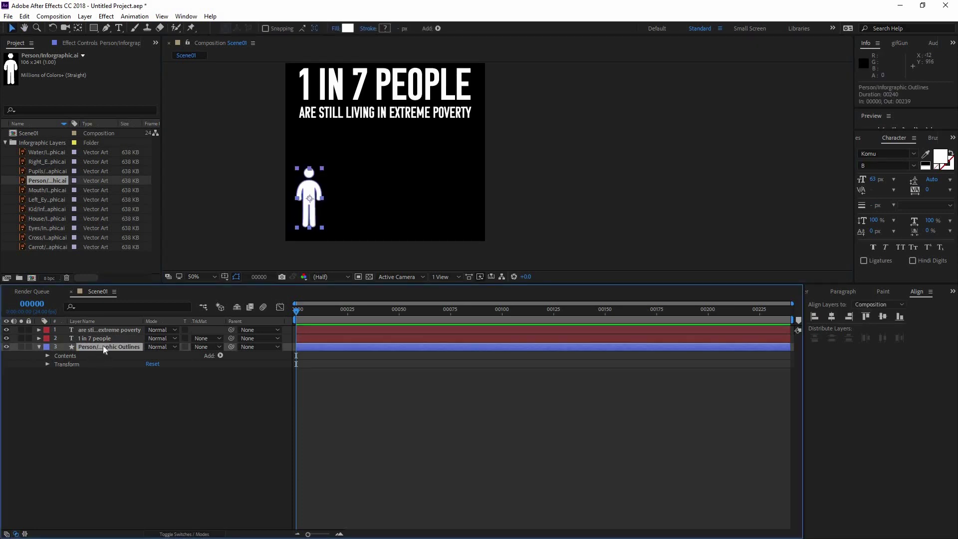
pyautogui.press('Return')
pyautogui.write('Pero')
pyautogui.write('on')
pyautogui.press('Return')
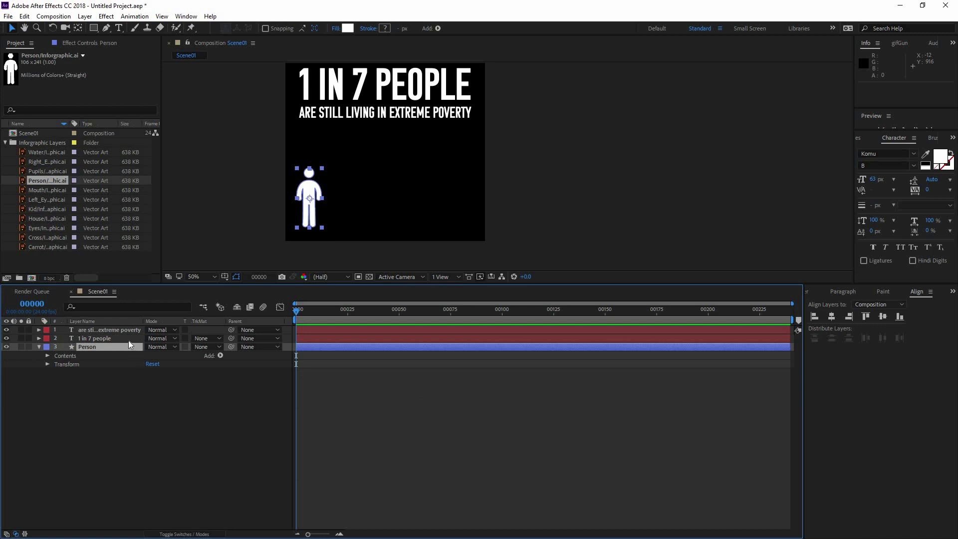
pyautogui.click(141, 391)
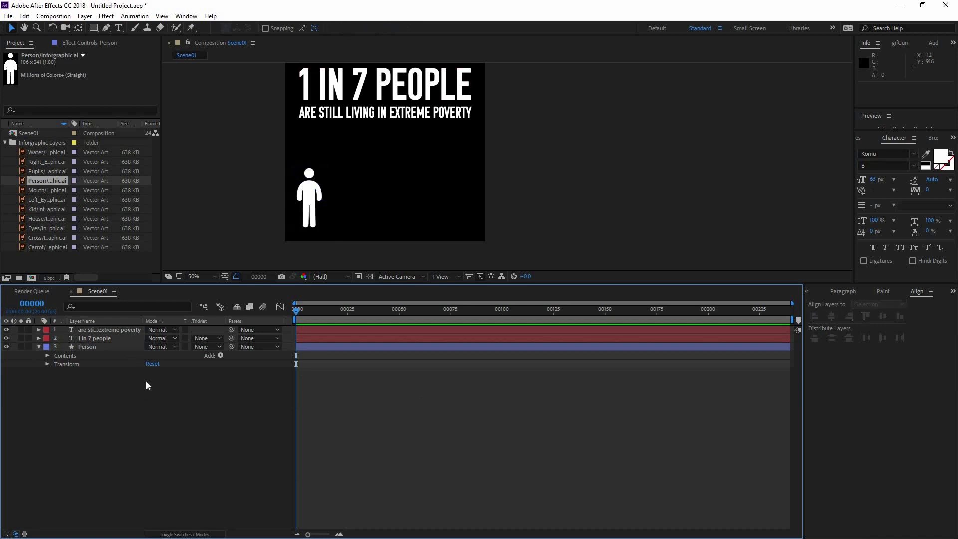
# Step: Create an 800 × 800 px solid layer in Scene01 with the sampled purple color #612D82
pyautogui.moveTo(399, 173); pyautogui.dragTo(381, 214)
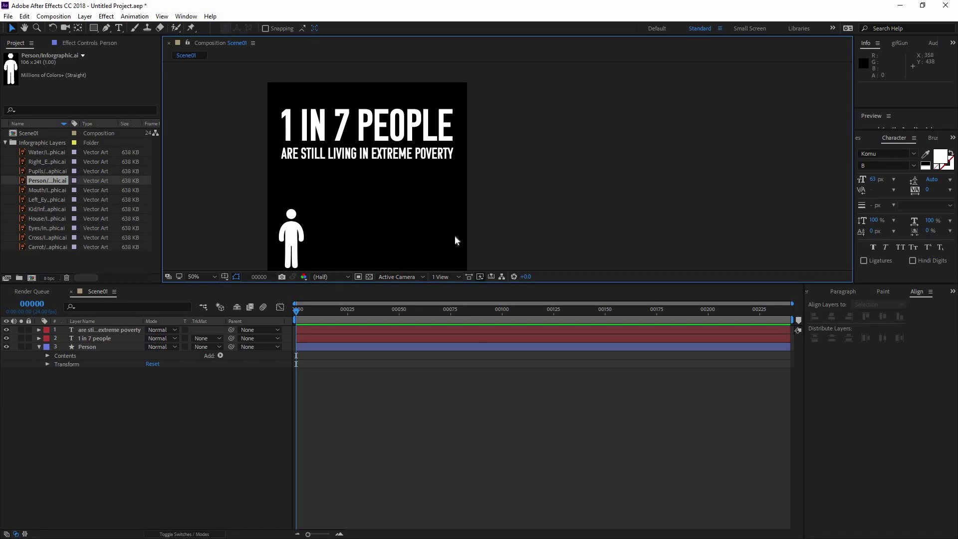
pyautogui.click(86, 18)
pyautogui.moveTo(173, 28)
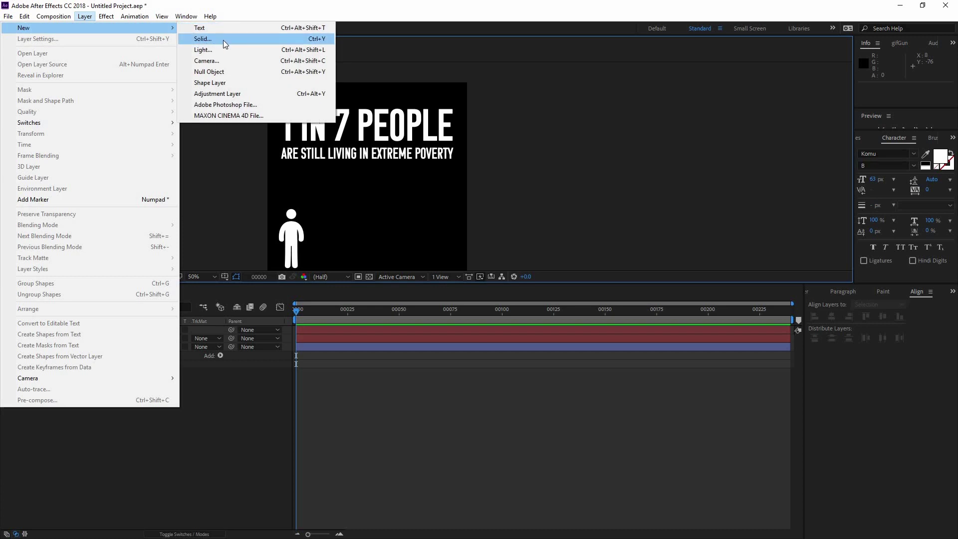
pyautogui.press('Return')
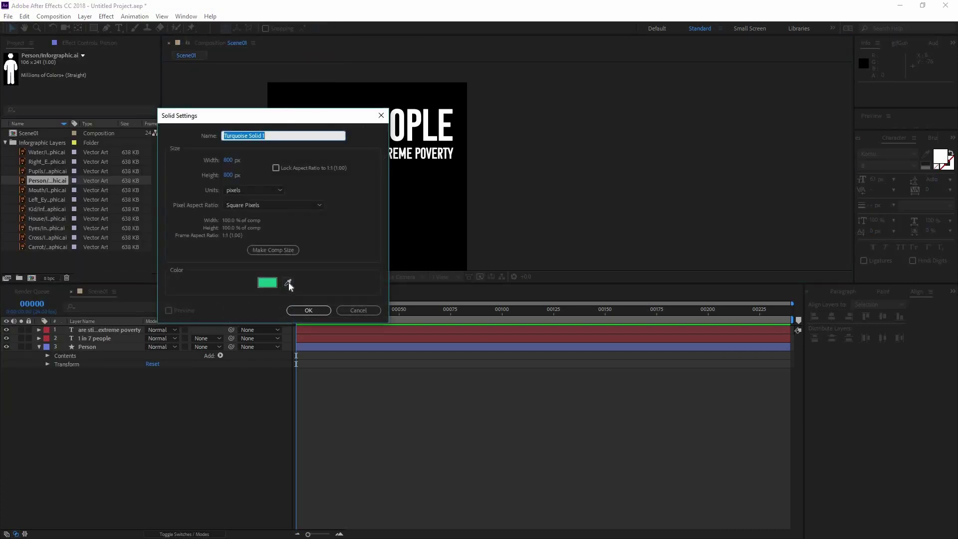
pyautogui.click(288, 282)
pyautogui.click(128, 214)
pyautogui.click(267, 283)
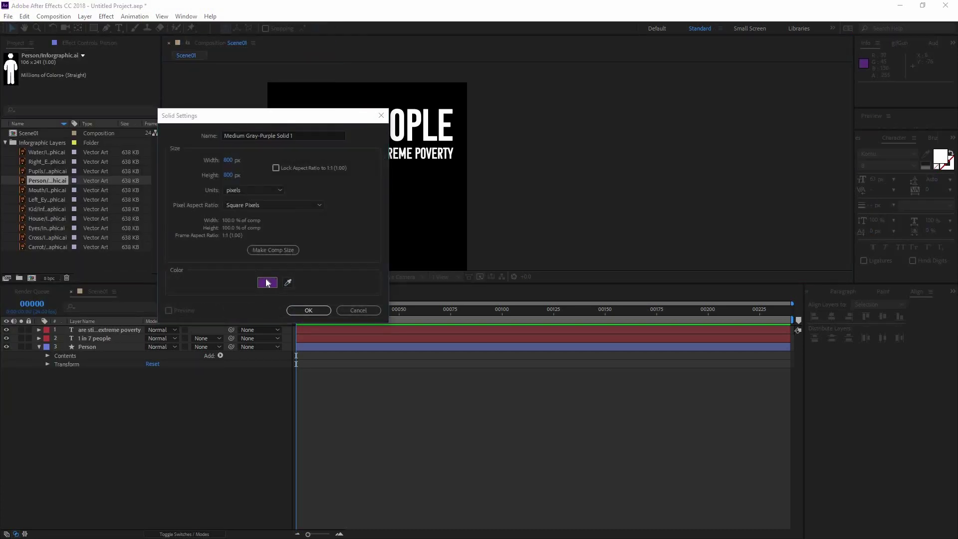
pyautogui.click(272, 282)
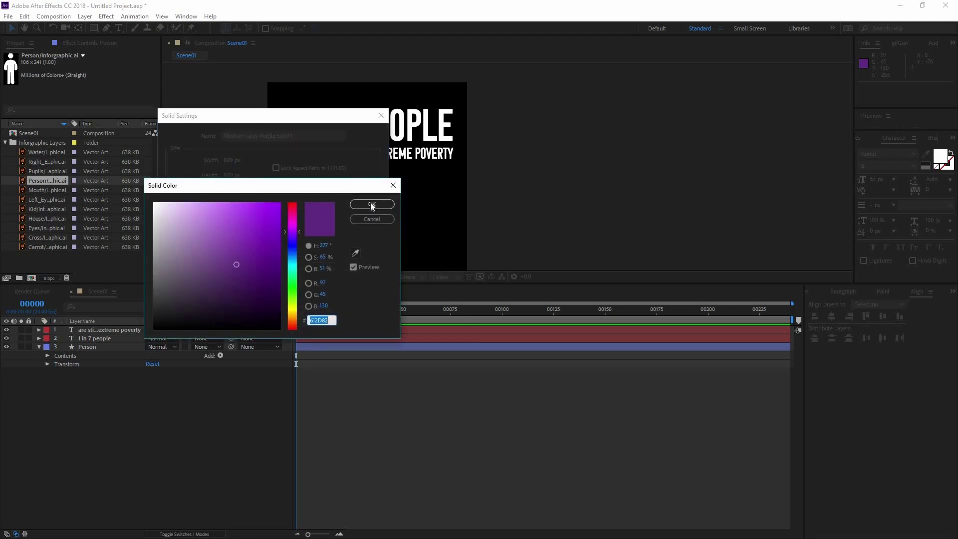
pyautogui.click(371, 204)
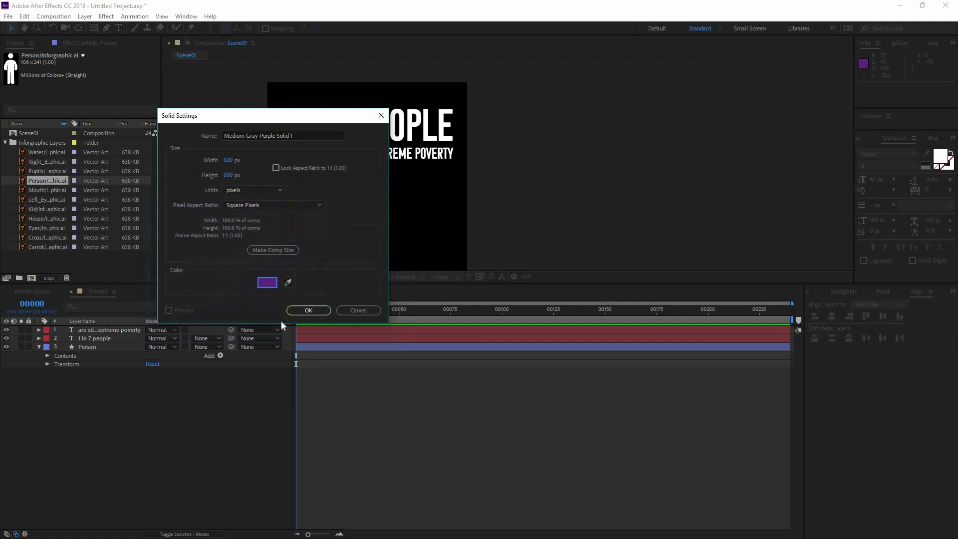
pyautogui.click(305, 310)
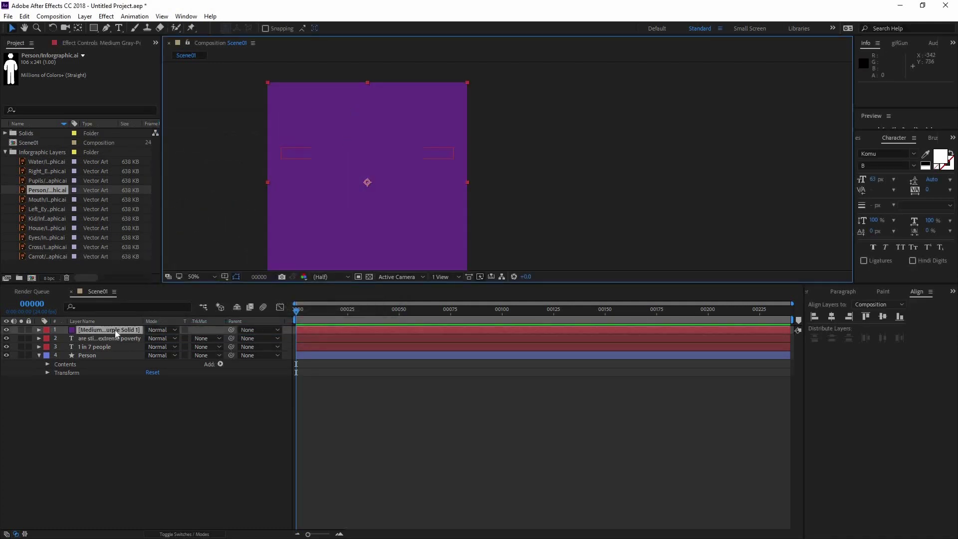
# Step: Move the purple solid to the bottom of the layer stack and rename it "Purple"
pyautogui.moveTo(100, 389); pyautogui.dragTo(215, 377)
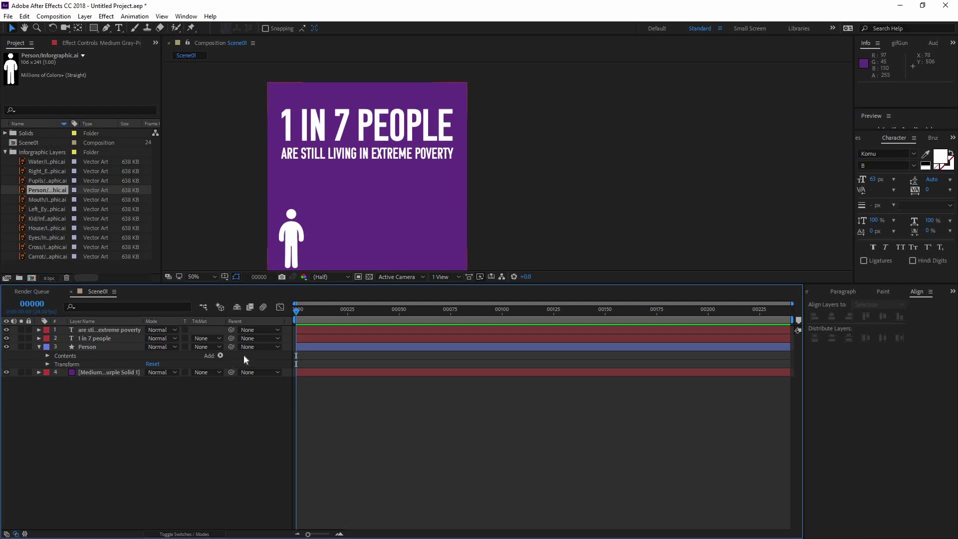
pyautogui.click(104, 372)
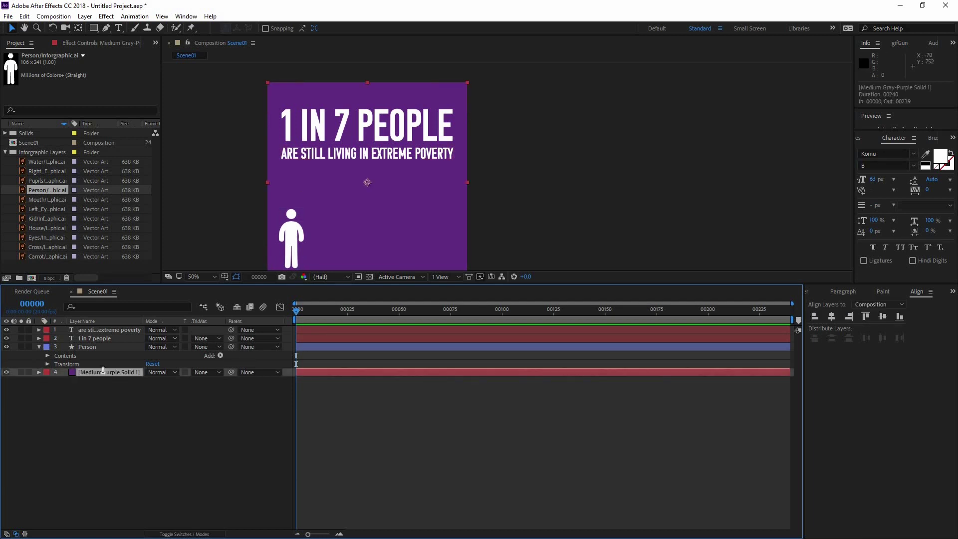
pyautogui.press('Return')
pyautogui.write('ple')
pyautogui.press('Return')
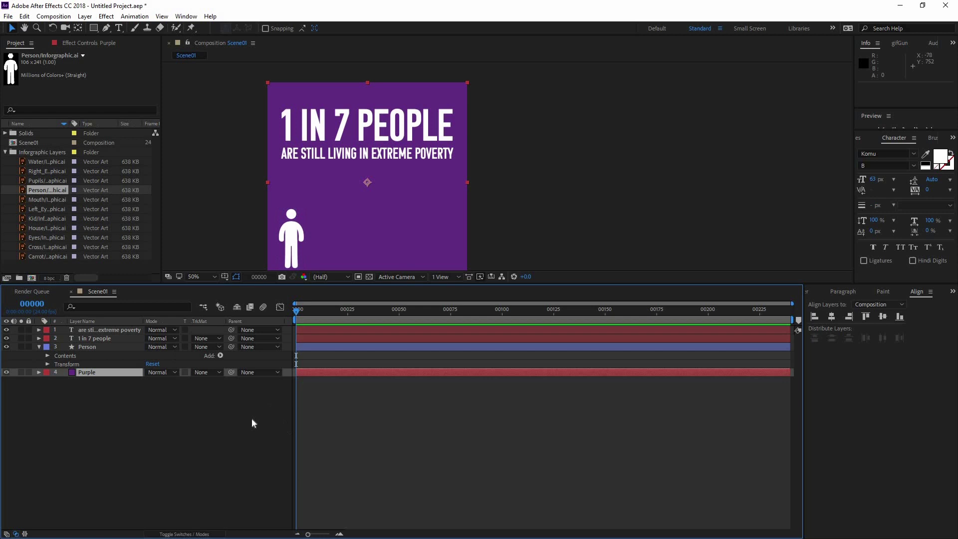
# Step: Show the layer switches and lock the Purple background layer so it cannot be selected in the composition
pyautogui.click(174, 534)
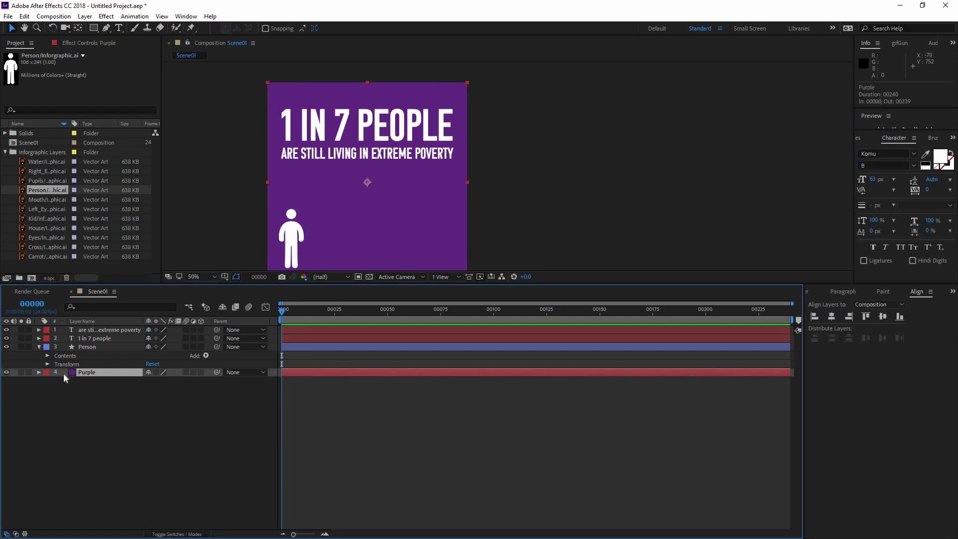
pyautogui.click(28, 372)
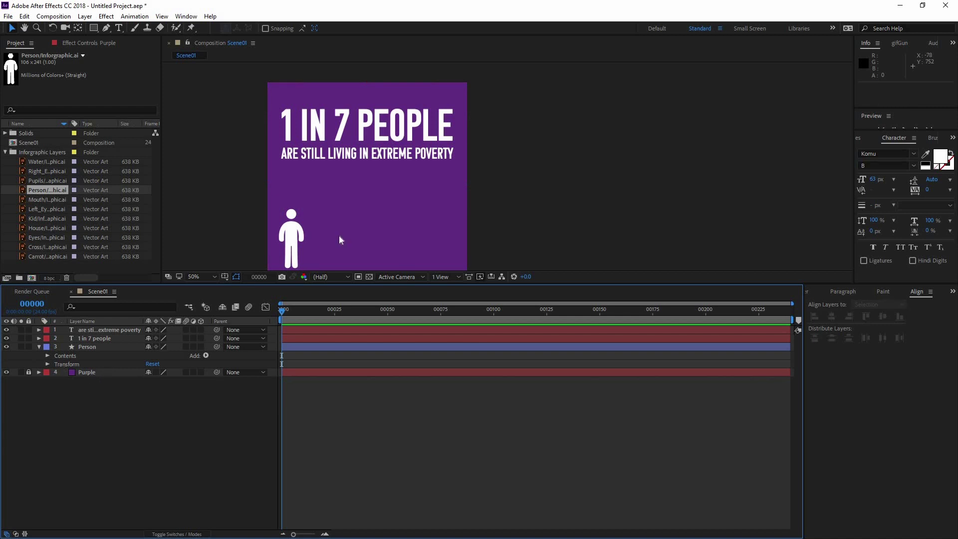
pyautogui.moveTo(338, 199); pyautogui.dragTo(405, 163)
pyautogui.moveTo(392, 194); pyautogui.dragTo(371, 171)
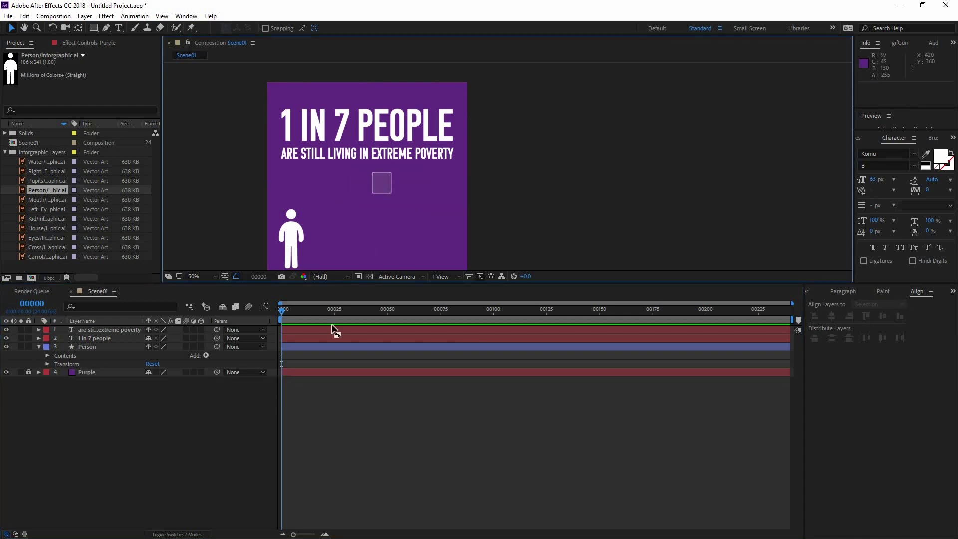
pyautogui.click(315, 405)
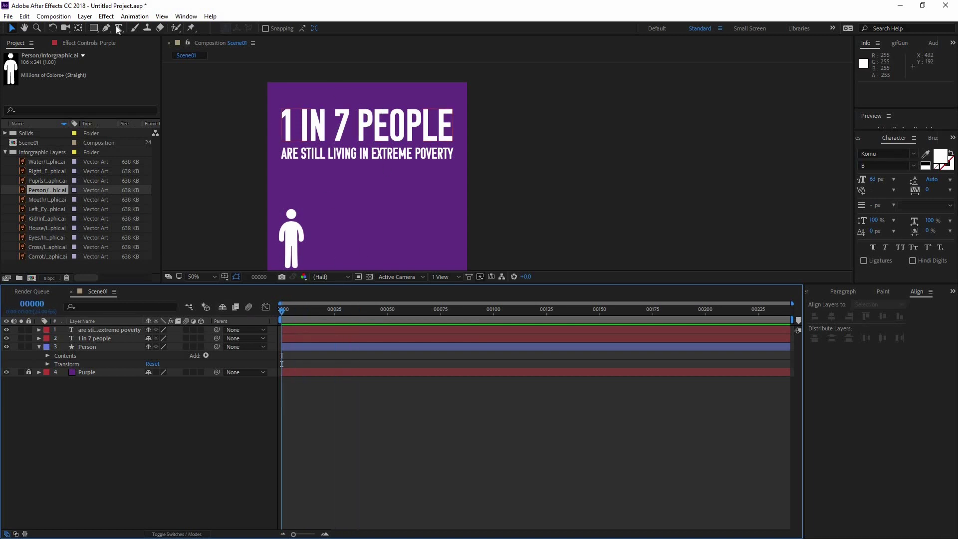
# Step: Draw a rectangle about 712 × 152 px covering the "1 in 7 people" text and rename its shape layer "mask1"
pyautogui.click(94, 27)
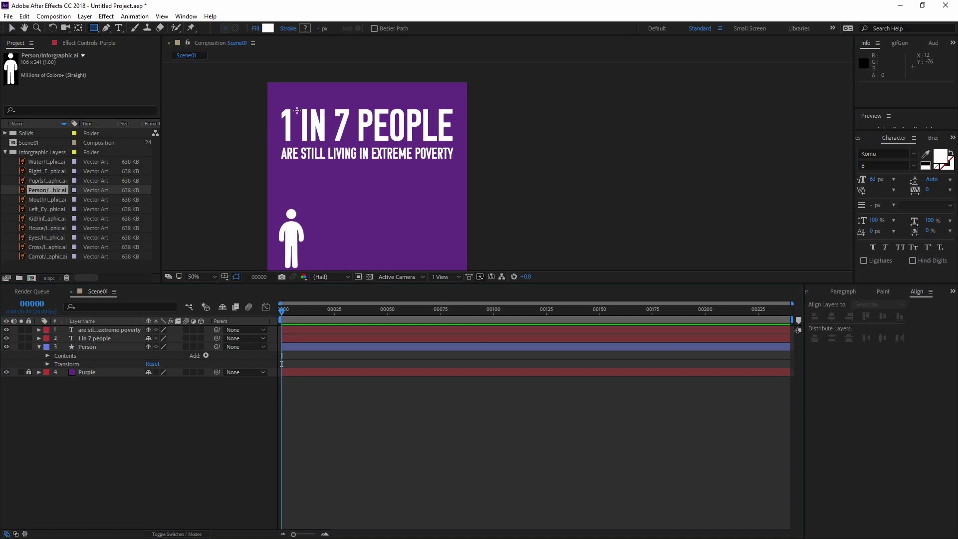
pyautogui.moveTo(278, 105); pyautogui.dragTo(456, 143)
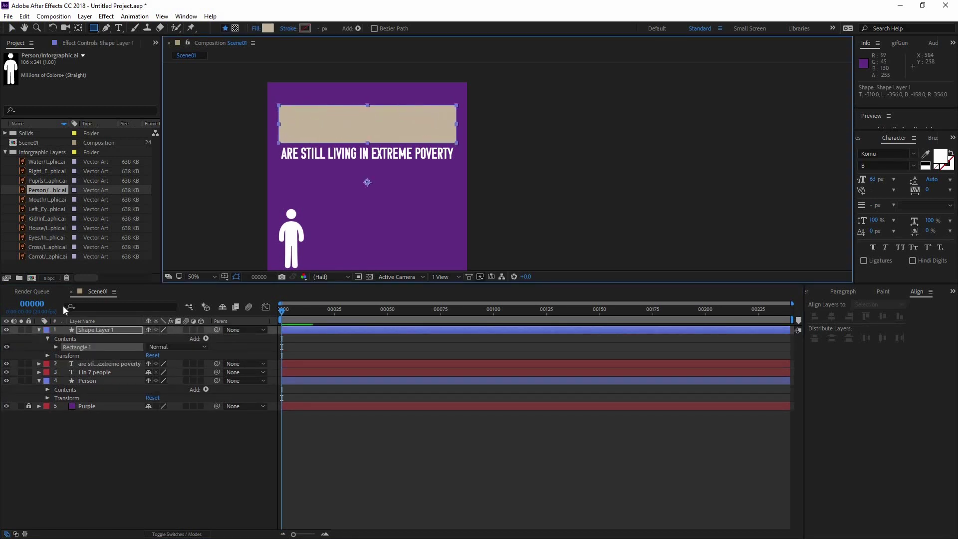
pyautogui.click(111, 330)
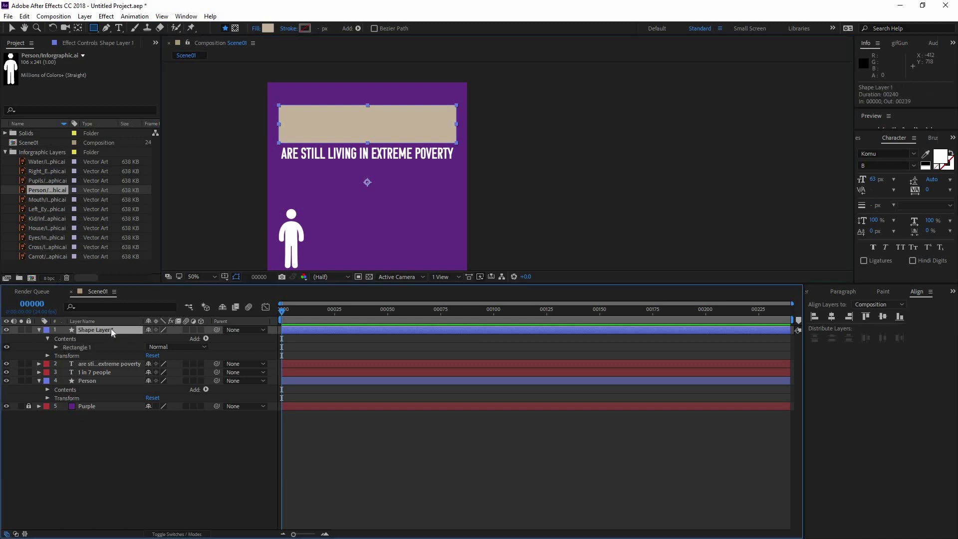
pyautogui.write('mask')
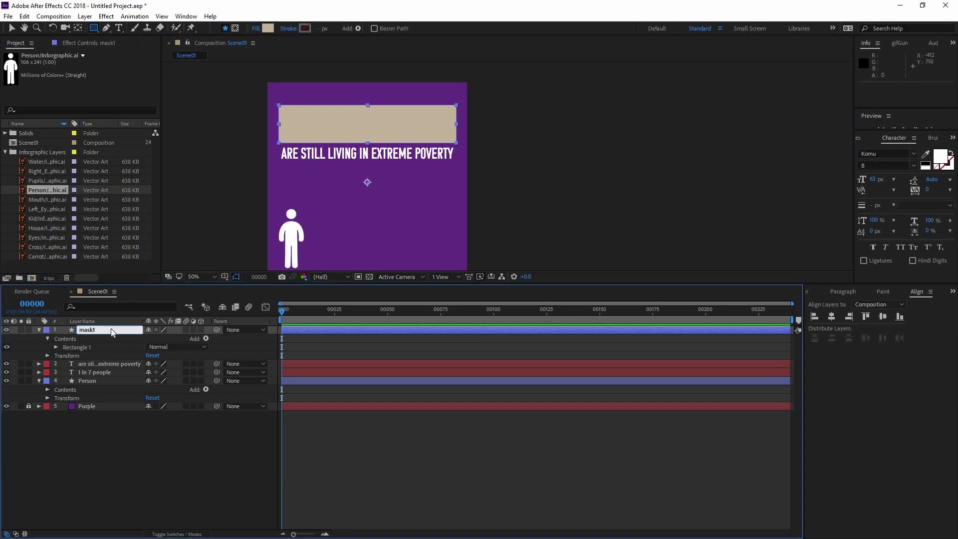
pyautogui.write('1')
pyautogui.press('Return')
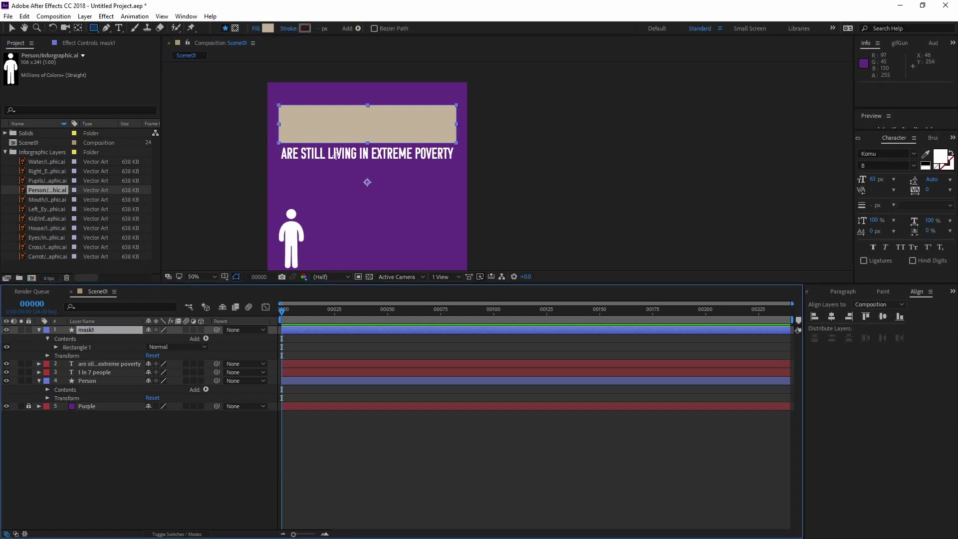
# Step: Draw a rectangle about 714 × 66 px over the "are still living in extreme poverty" line as a separate shape layer named "mask2"
pyautogui.moveTo(278, 146)
pyautogui.mouseDown()
pyautogui.moveTo(292, 161)
pyautogui.moveTo(455, 162)
pyautogui.mouseUp()
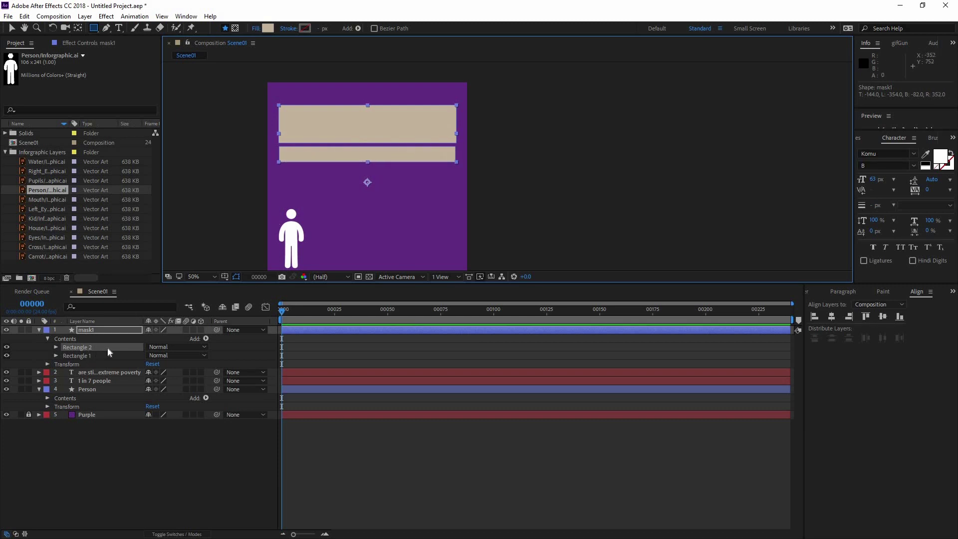
pyautogui.press('Delete')
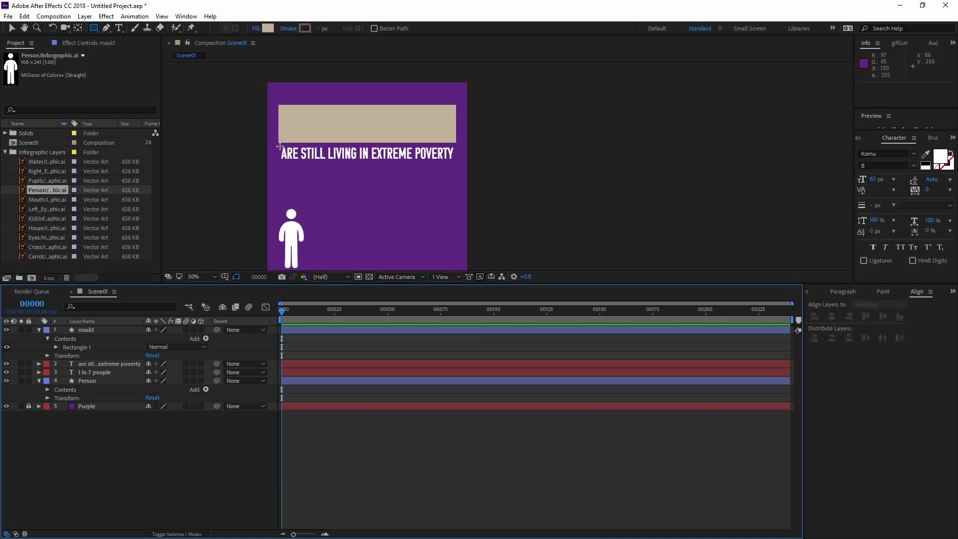
pyautogui.moveTo(278, 146)
pyautogui.mouseDown()
pyautogui.moveTo(349, 163)
pyautogui.moveTo(457, 163)
pyautogui.mouseUp()
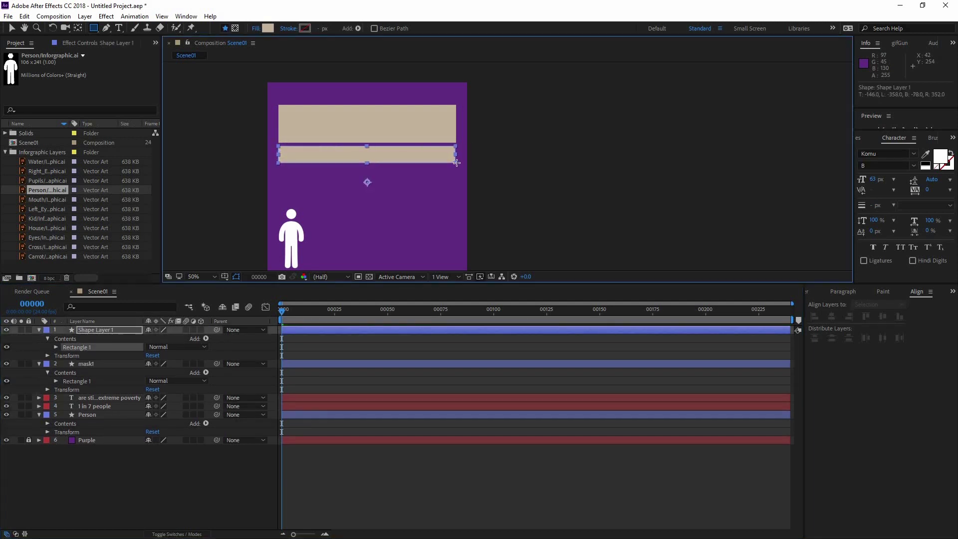
pyautogui.click(97, 329)
pyautogui.press('Return')
pyautogui.write('mask2')
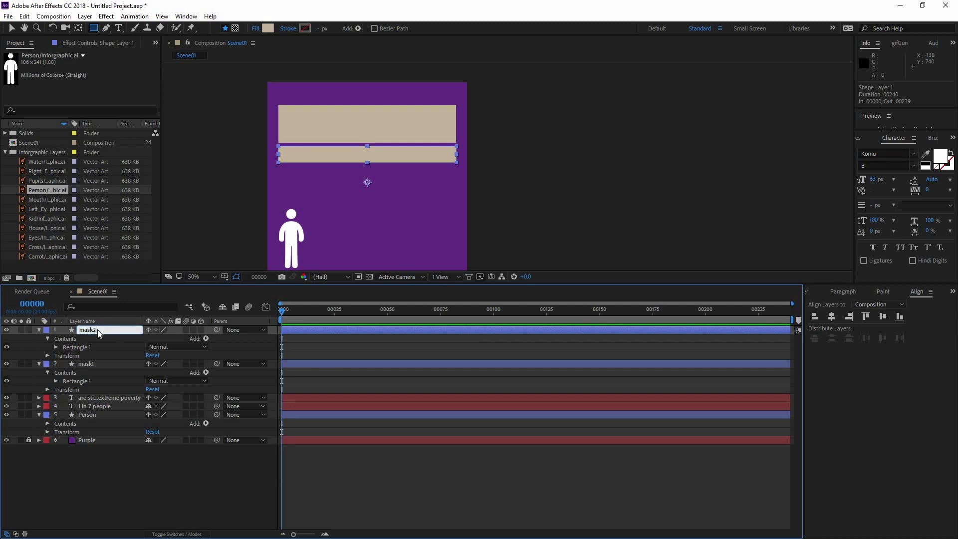
pyautogui.press('Return')
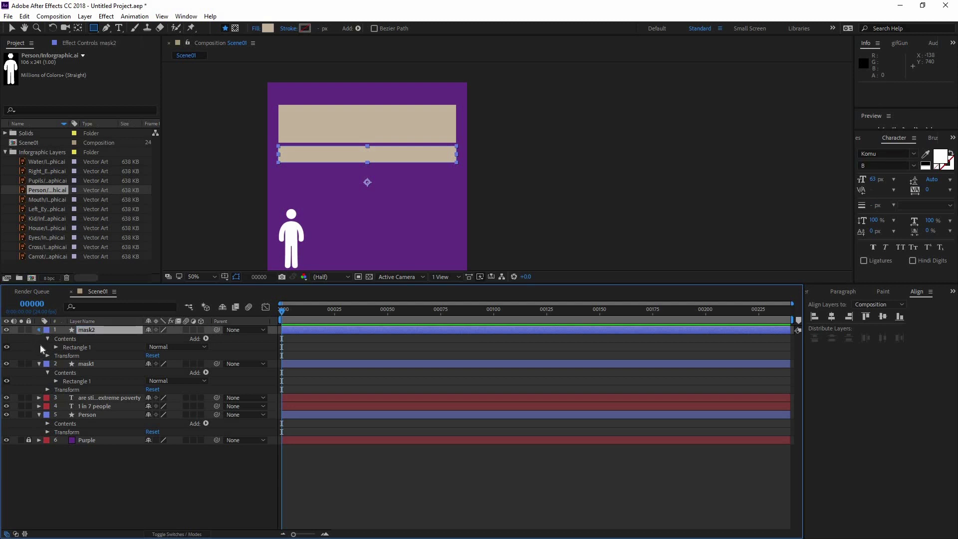
# Step: Collapse the mask1 and mask2 layers and hide both of them
pyautogui.click(39, 330)
pyautogui.click(121, 435)
pyautogui.click(103, 348)
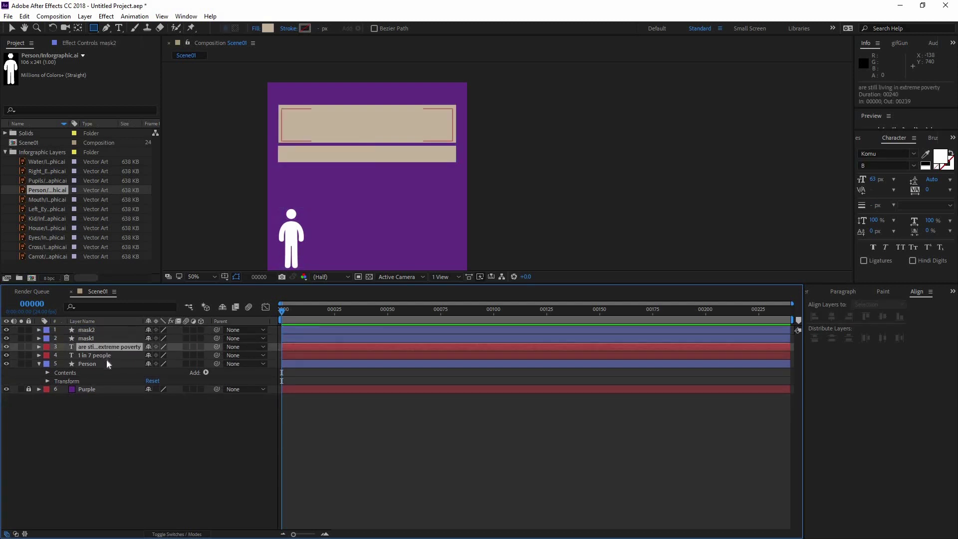
pyautogui.click(97, 355)
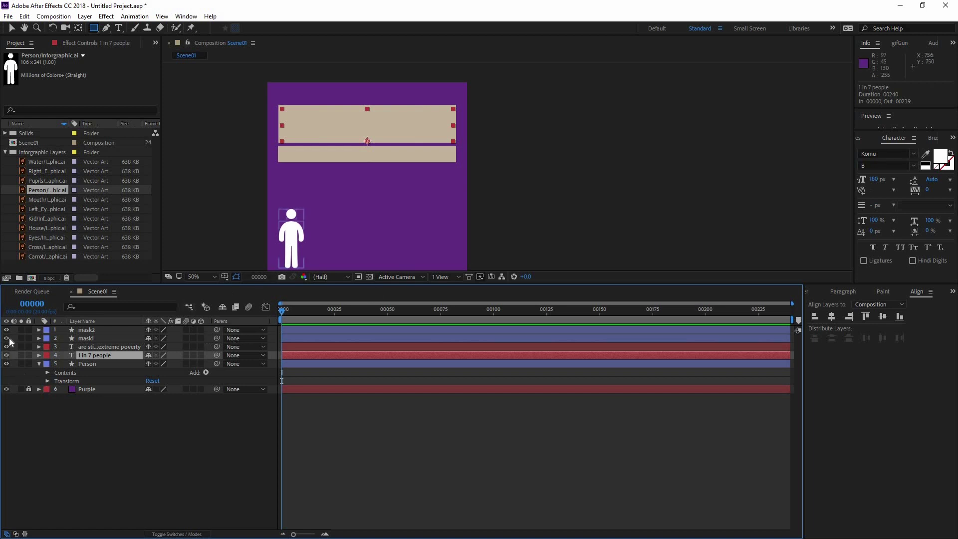
pyautogui.moveTo(6, 338); pyautogui.dragTo(6, 329)
pyautogui.click(146, 415)
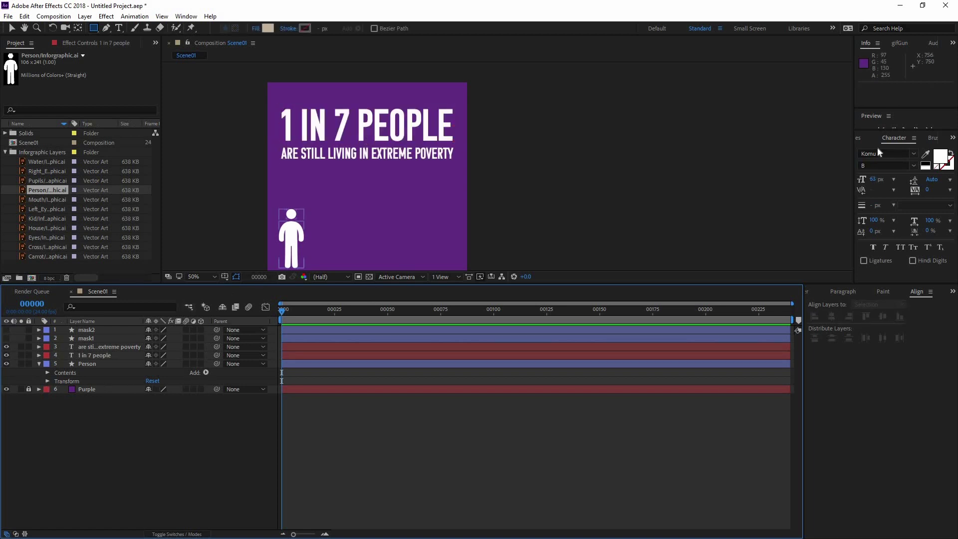
# Step: Find the Set Matte effect by searching for "set" and apply it to the "1 in 7 people" text layer
pyautogui.click(186, 16)
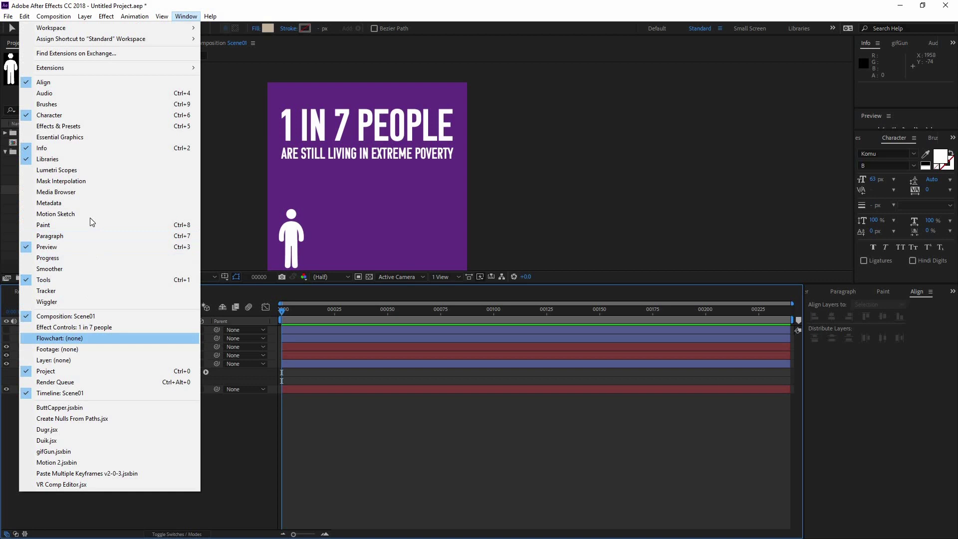
pyautogui.click(56, 126)
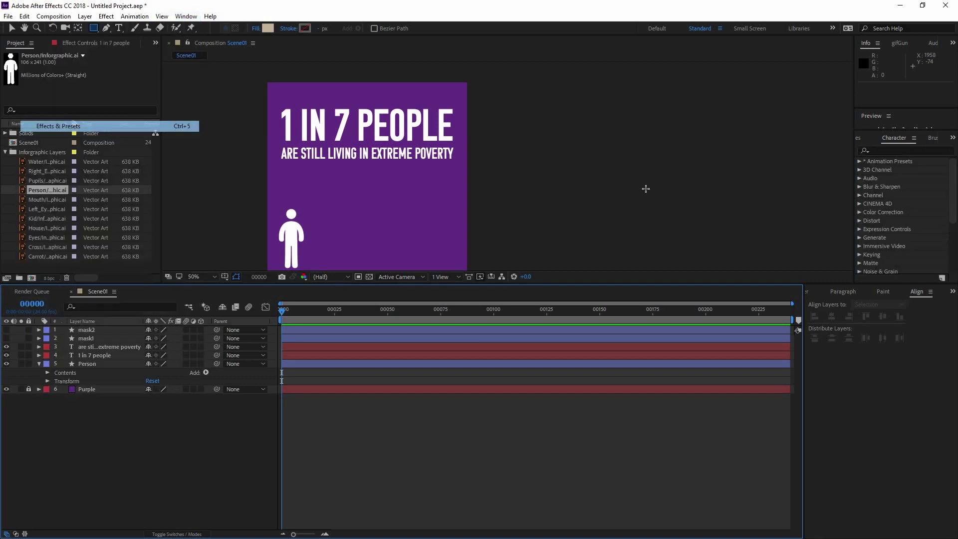
pyautogui.click(889, 152)
pyautogui.write('set')
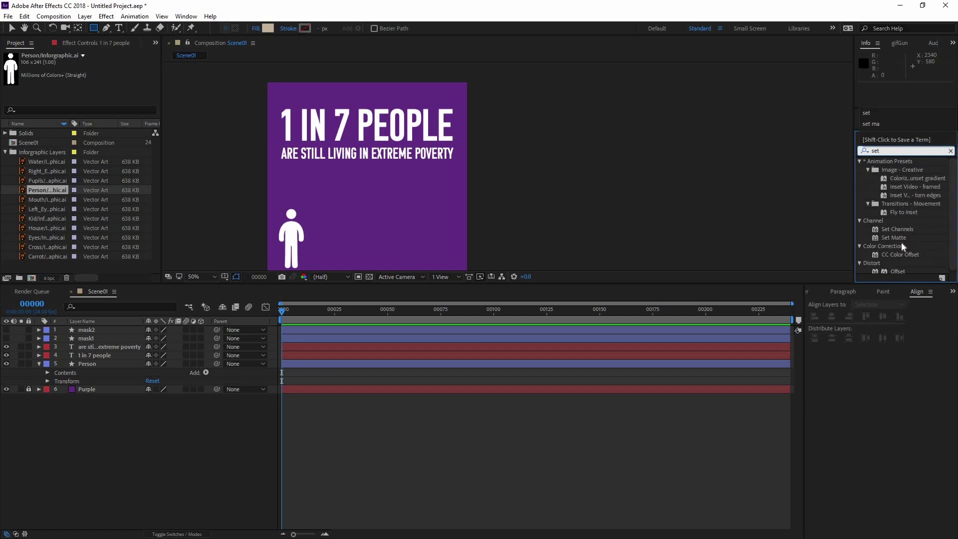
pyautogui.click(901, 243)
pyautogui.click(900, 238)
pyautogui.moveTo(898, 243); pyautogui.dragTo(99, 356)
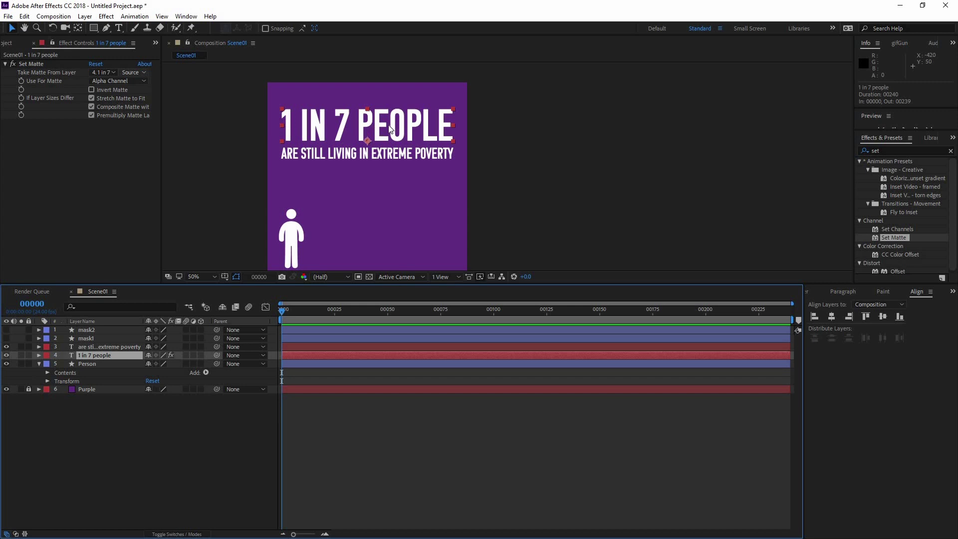
# Step: Add Position keyframes to both text layers at frames 0 and 24, keeping their current positions
pyautogui.click(120, 347)
pyautogui.keyDown('shift'); pyautogui.click(121, 355); pyautogui.keyUp('shift')
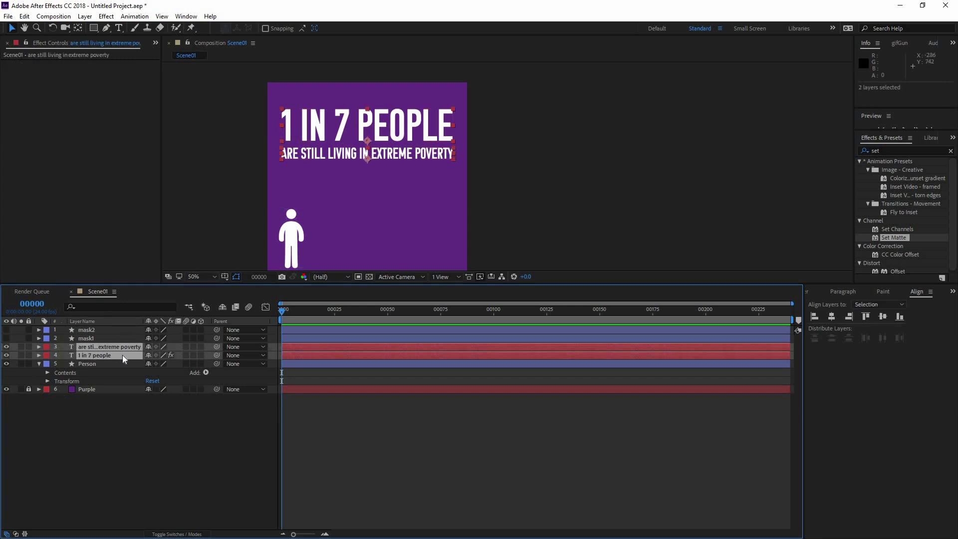
pyautogui.press('p')
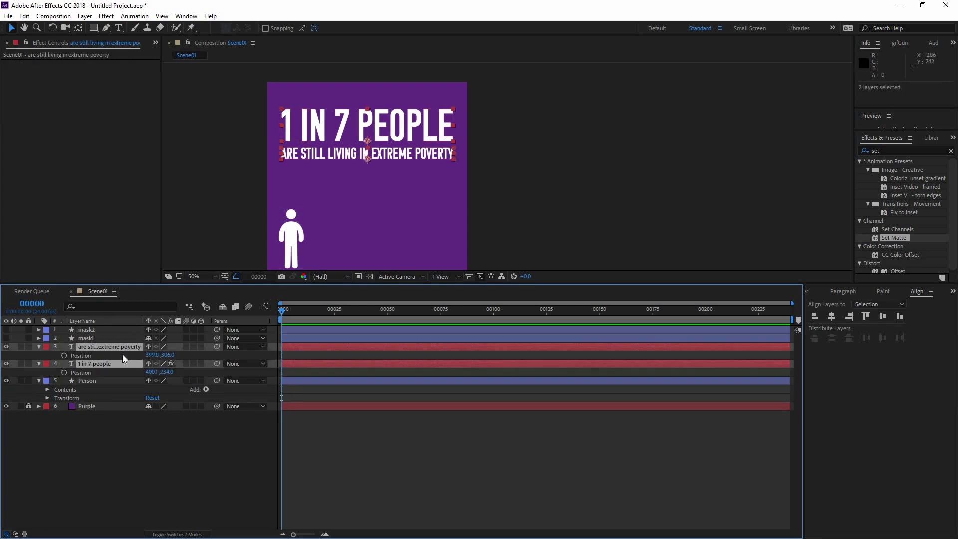
pyautogui.click(64, 372)
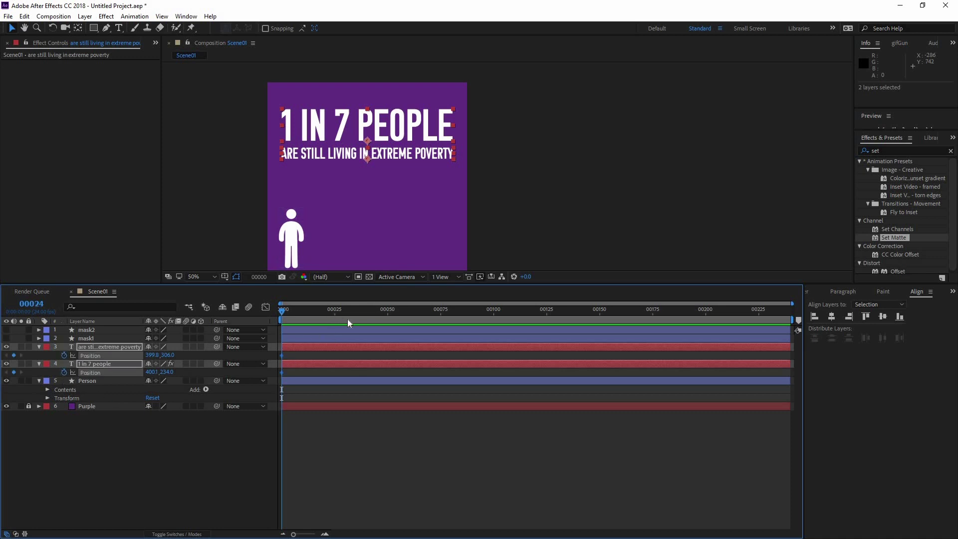
pyautogui.moveTo(334, 319); pyautogui.dragTo(332, 325)
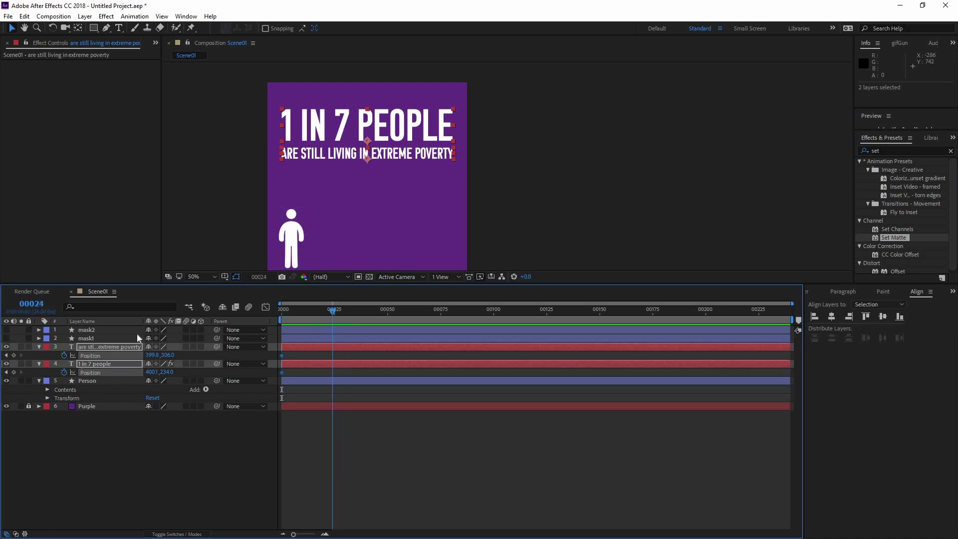
pyautogui.click(13, 373)
# Step: At frame 0, move both text layers down 160 px and preview their upward slide
pyautogui.moveTo(324, 313); pyautogui.dragTo(276, 313)
pyautogui.click(93, 365)
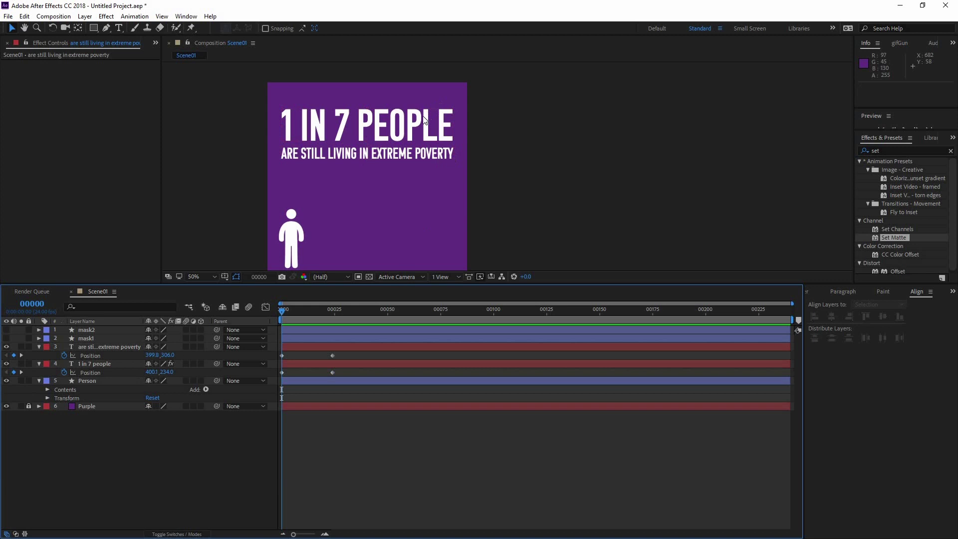
pyautogui.keyDown('ctrl'); pyautogui.click(109, 346); pyautogui.keyUp('ctrl')
pyautogui.moveTo(403, 132); pyautogui.dragTo(397, 176)
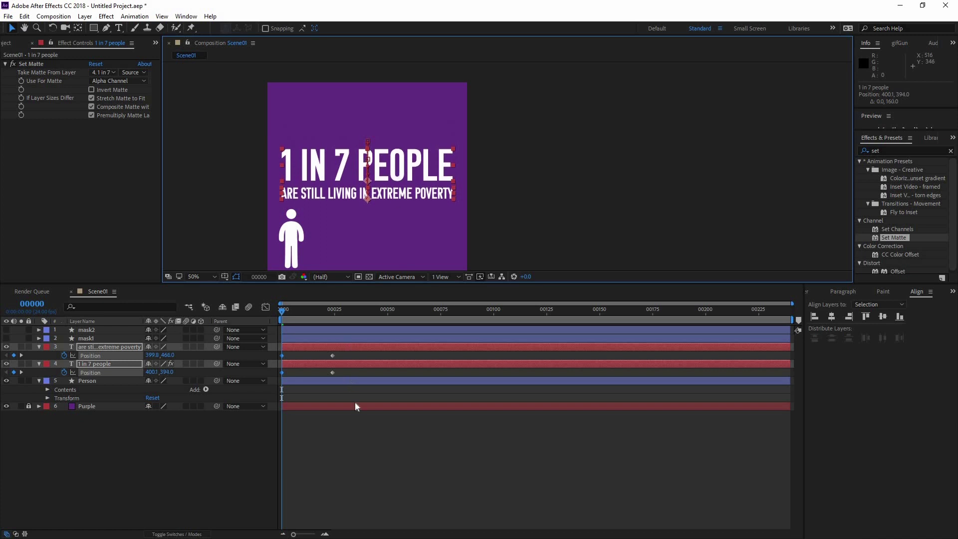
pyautogui.click(348, 422)
pyautogui.press('space')
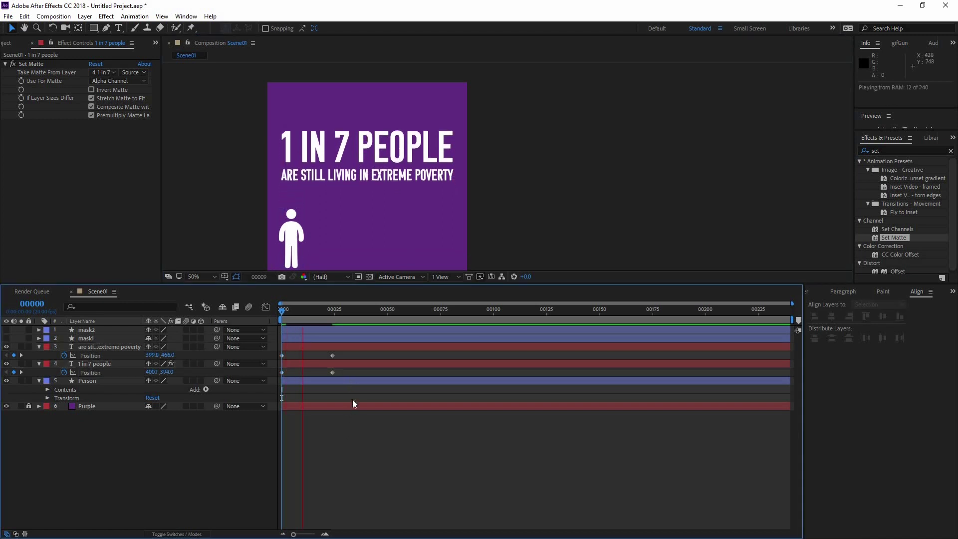
pyautogui.moveTo(309, 314); pyautogui.dragTo(278, 324)
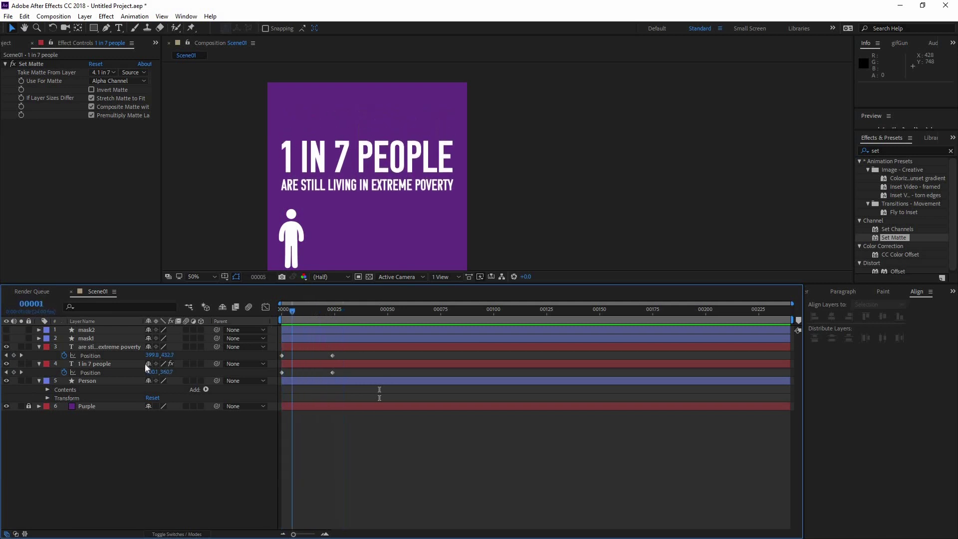
# Step: Set the "1 in 7 people" layer's Set Matte effect to take its matte from mask1, and preview the text reveal
pyautogui.click(95, 364)
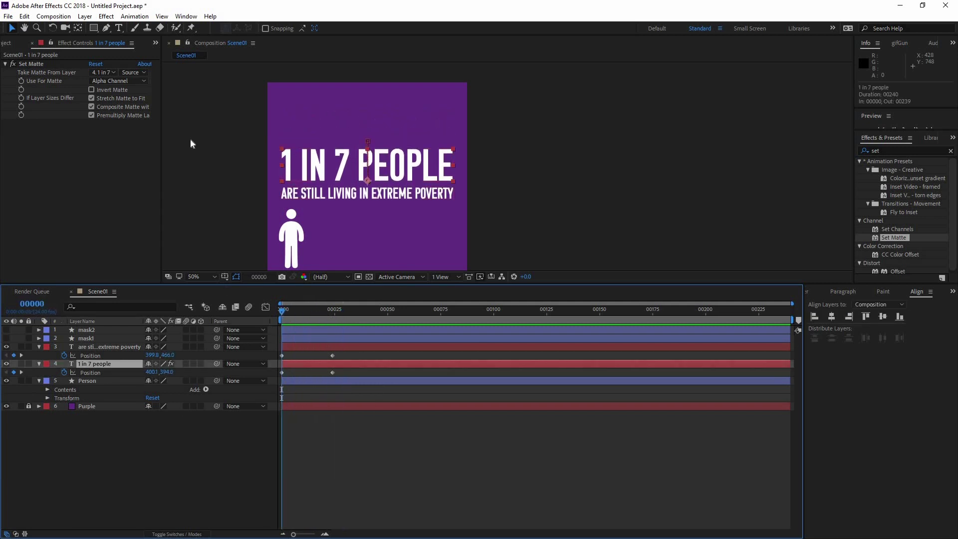
pyautogui.click(102, 73)
pyautogui.click(115, 108)
pyautogui.click(357, 445)
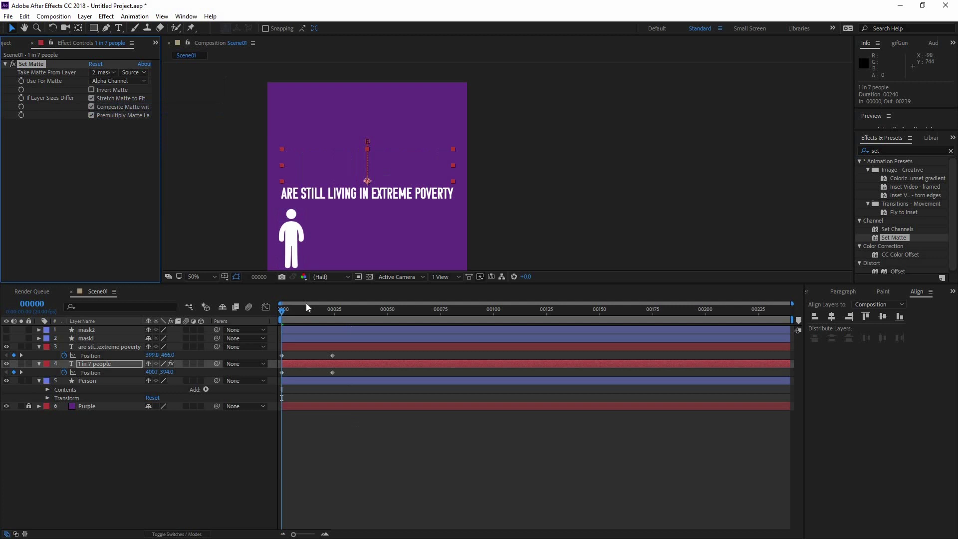
pyautogui.moveTo(286, 310); pyautogui.dragTo(337, 317)
pyautogui.press('space')
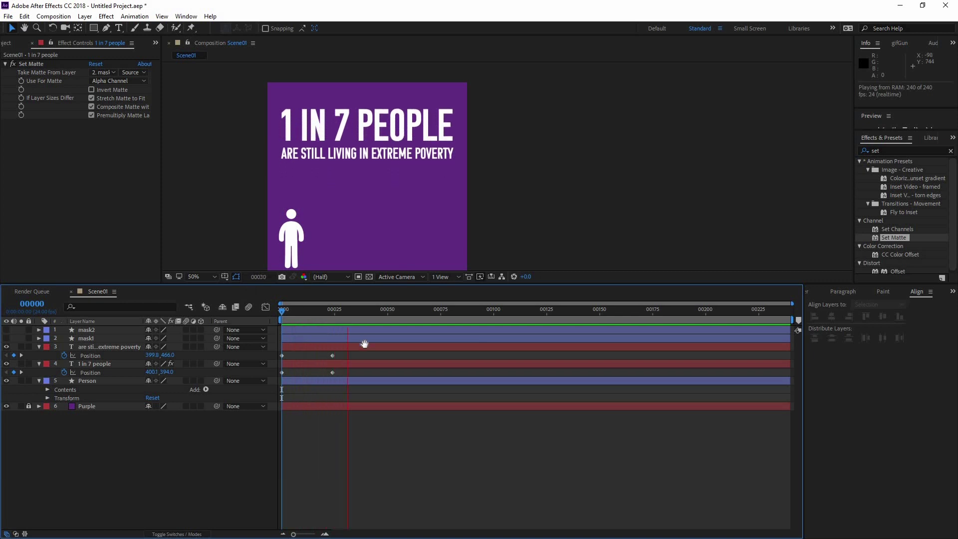
# Step: Copy the Set Matte effect from the "1 in 7 people" layer onto the "are still living in extreme poverty" layer
pyautogui.click(305, 308)
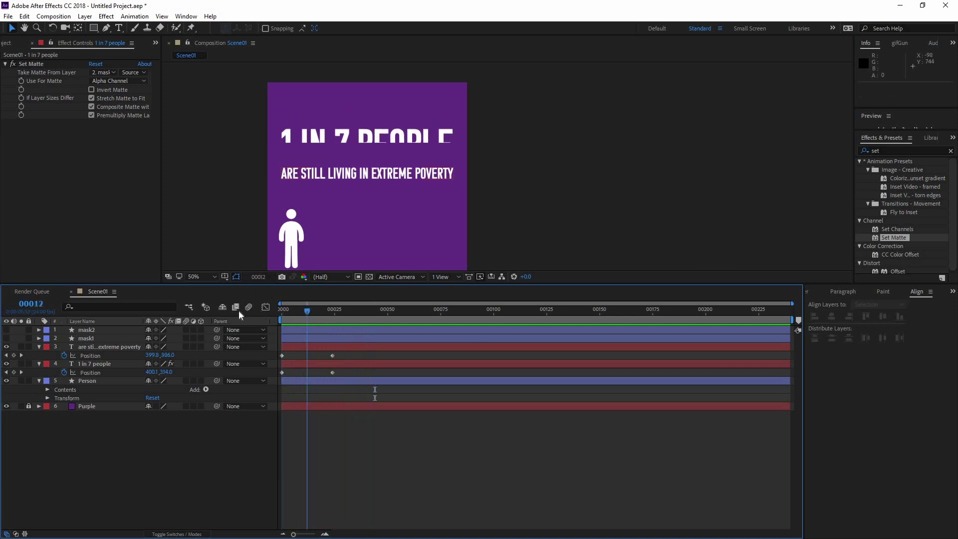
pyautogui.click(96, 348)
pyautogui.click(83, 361)
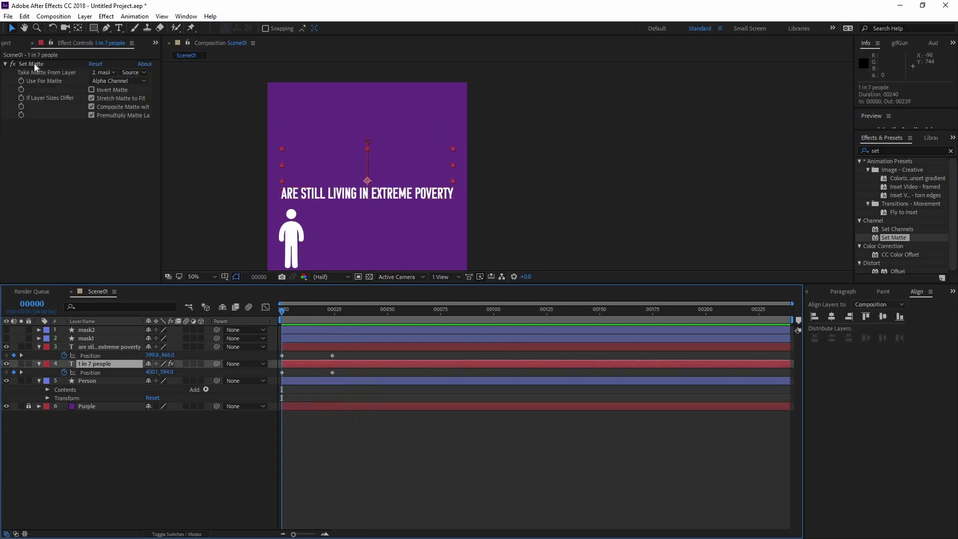
pyautogui.click(34, 64)
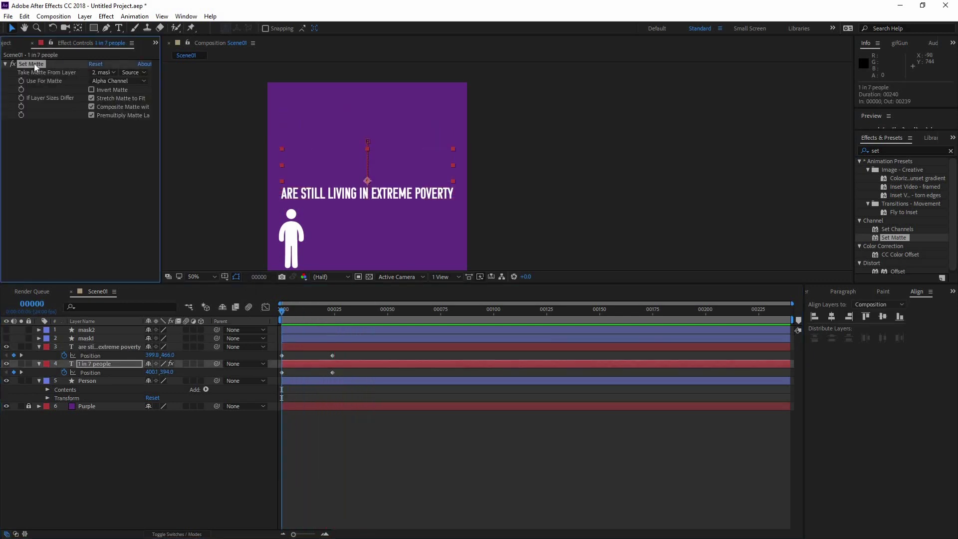
pyautogui.click(100, 346)
pyautogui.click(74, 162)
pyautogui.hotkey('ctrl', 'v')
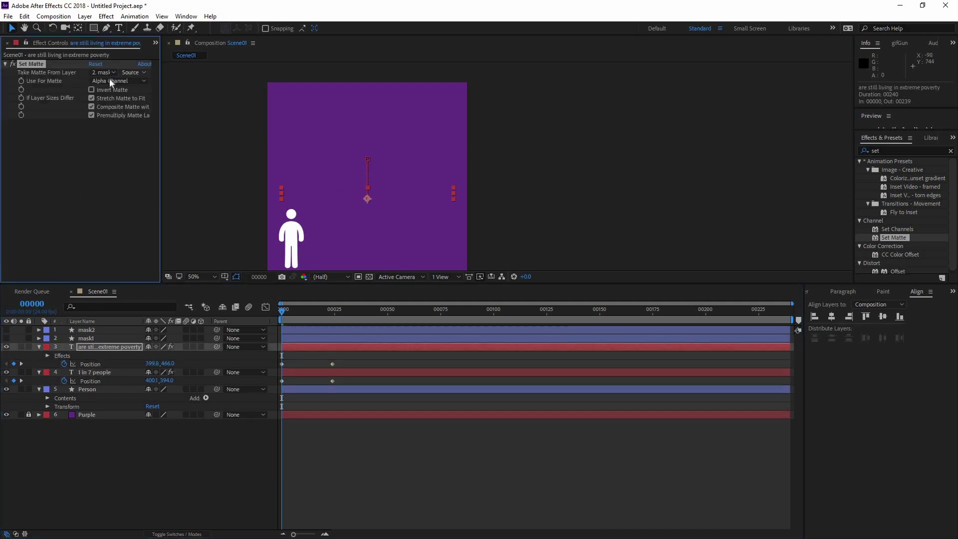
# Step: Set the "are still living in extreme poverty" layer's Set Matte effect to take its matte from mask2, and preview both text reveals
pyautogui.click(103, 72)
pyautogui.click(119, 98)
pyautogui.click(283, 307)
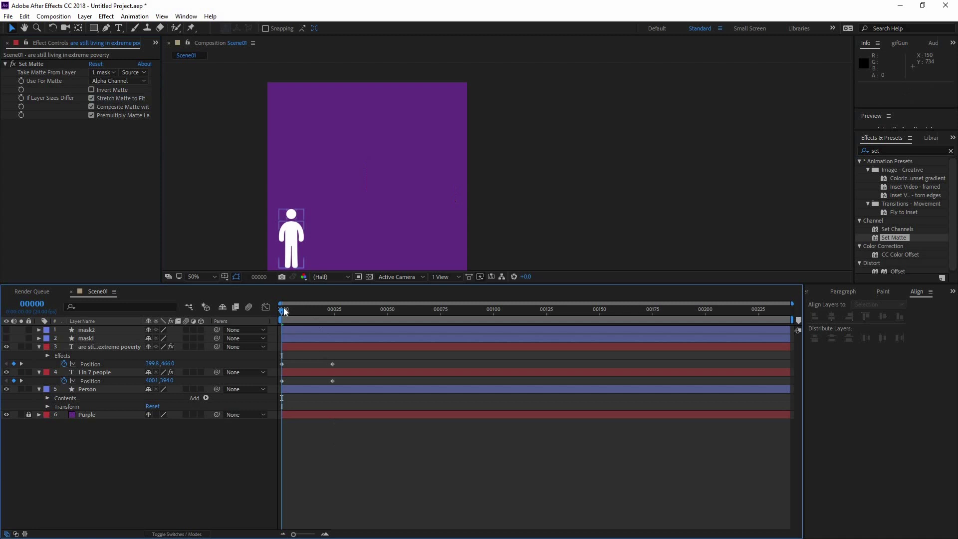
pyautogui.click(286, 305)
pyautogui.press('space')
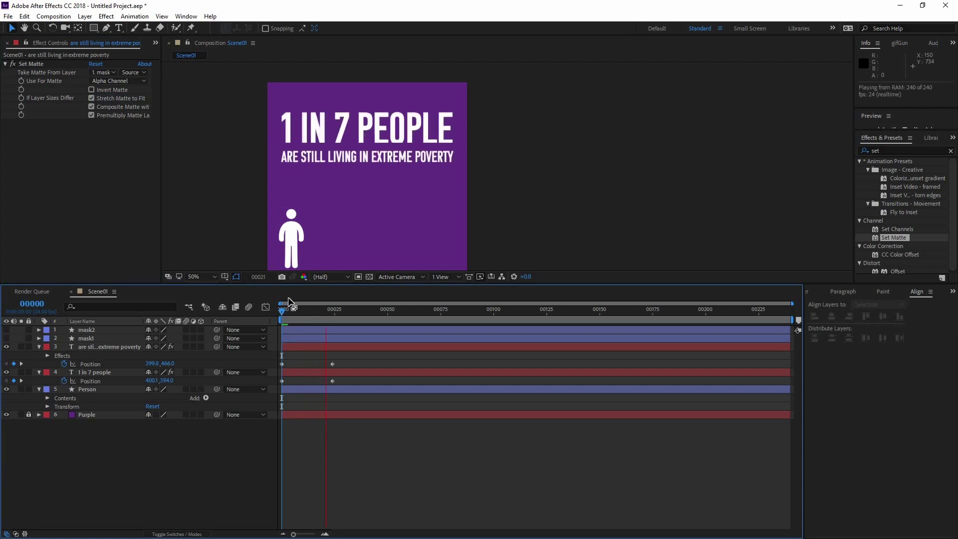
pyautogui.press('space')
# Step: Apply Easy Ease to all Position keyframes of both text layers and preview the eased slide from frame 0
pyautogui.moveTo(312, 308); pyautogui.dragTo(324, 334)
pyautogui.moveTo(340, 380); pyautogui.dragTo(270, 357)
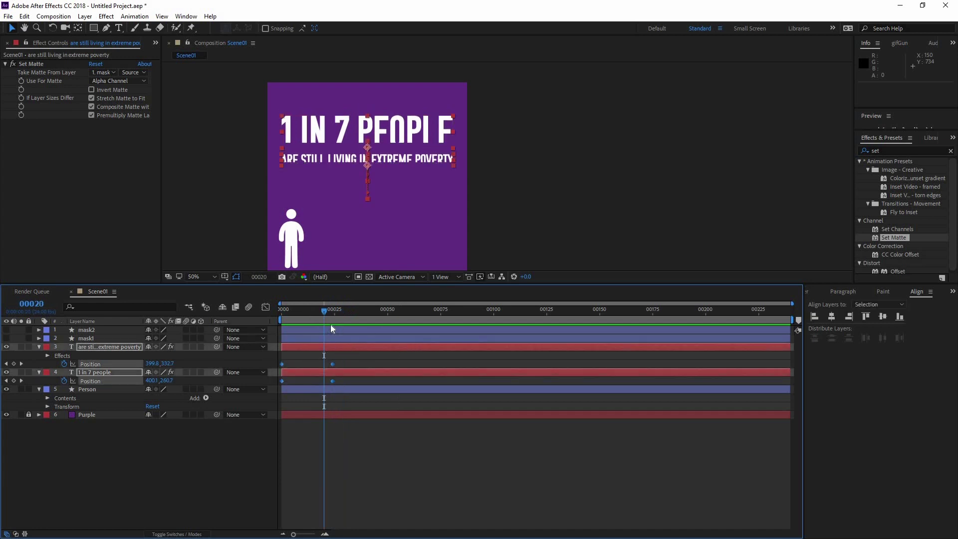
pyautogui.rightClick(333, 364)
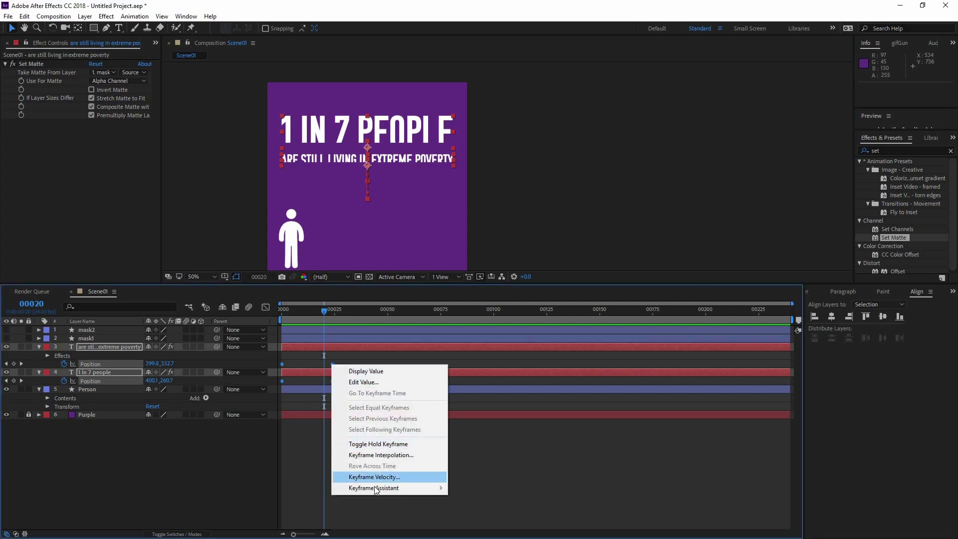
pyautogui.moveTo(323, 484)
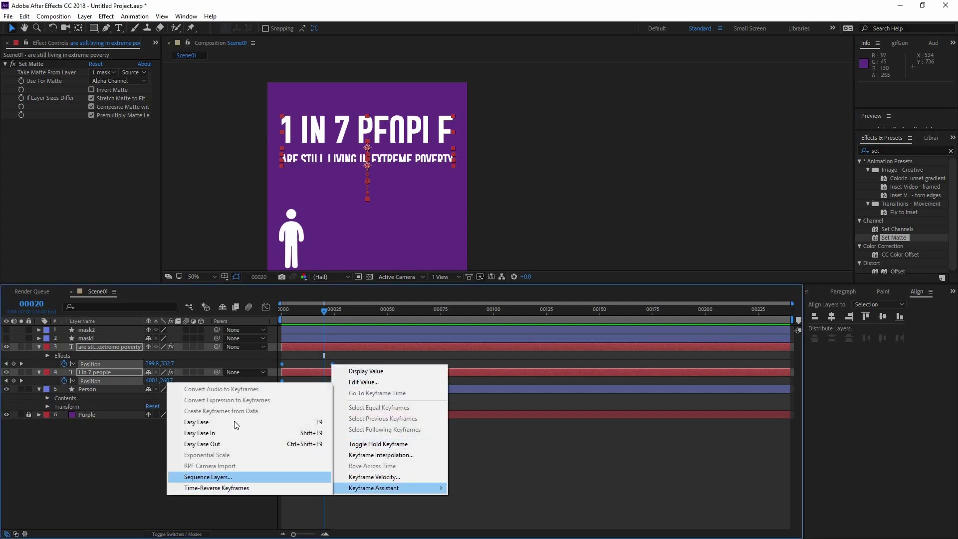
pyautogui.click(264, 422)
pyautogui.press('F2')
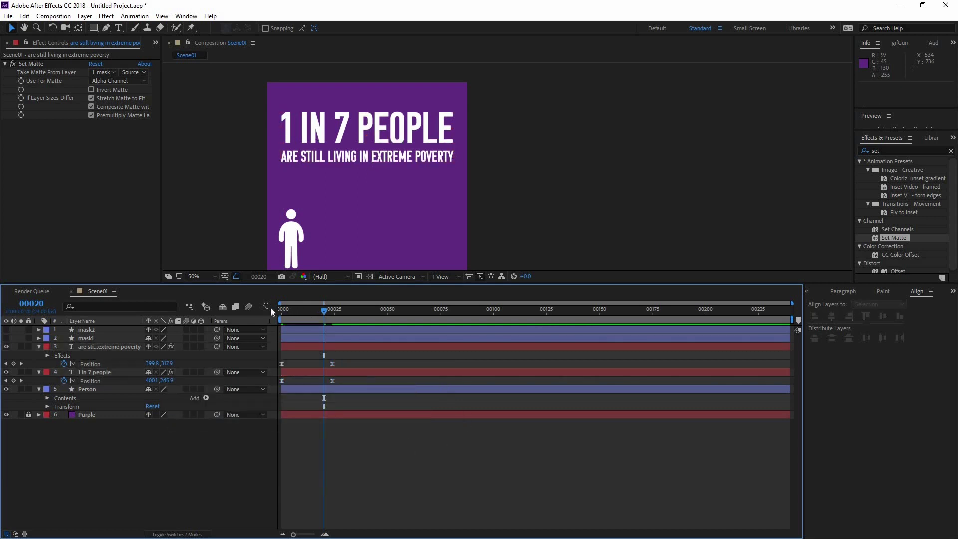
pyautogui.press('Home')
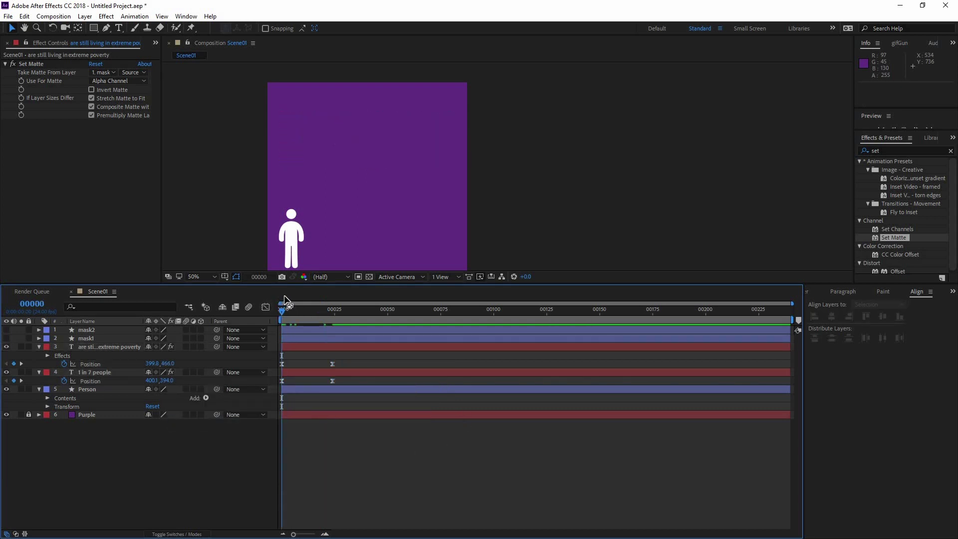
pyautogui.press('space')
# Step: In the Graph Editor, lengthen the easing of the "are still living in extreme poverty" layer's Position keyframes for a steeper speed peak, and preview it
pyautogui.moveTo(278, 310); pyautogui.dragTo(307, 311)
pyautogui.click(94, 364)
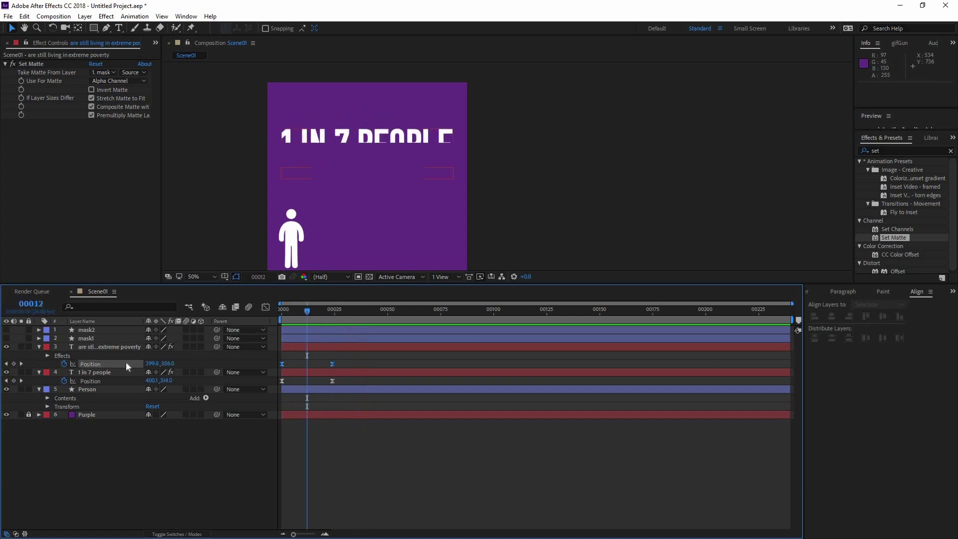
pyautogui.click(266, 308)
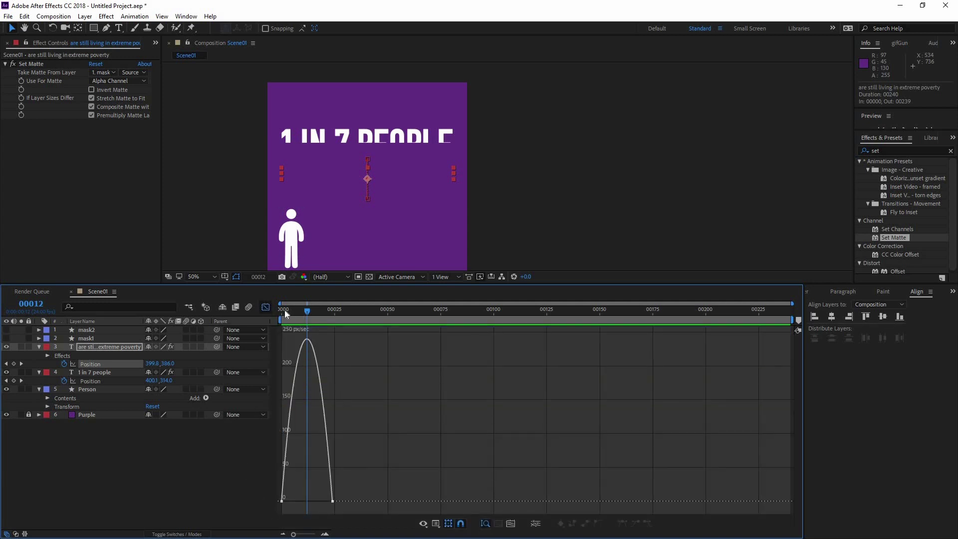
pyautogui.moveTo(293, 312); pyautogui.dragTo(266, 316)
pyautogui.press('space')
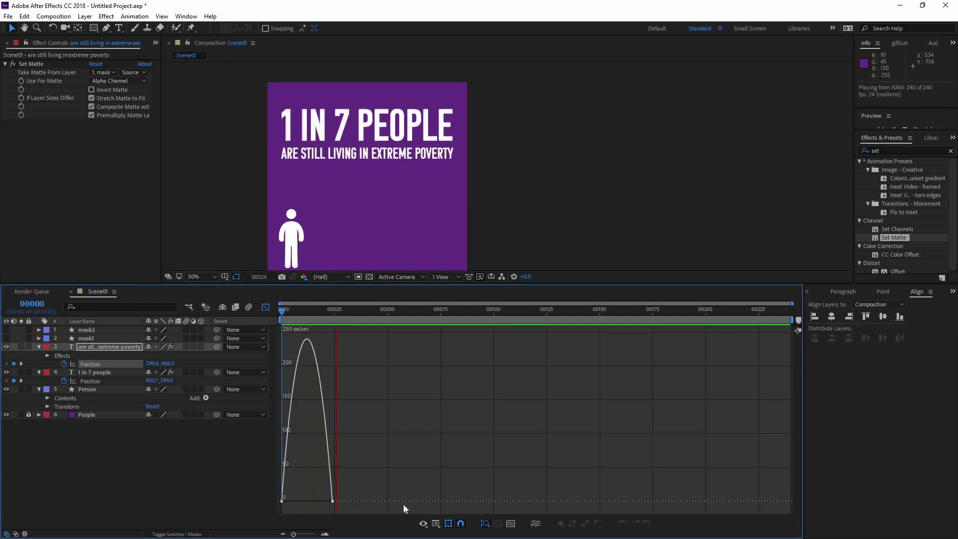
pyautogui.press('space')
pyautogui.moveTo(272, 487); pyautogui.dragTo(321, 497)
pyautogui.press('space')
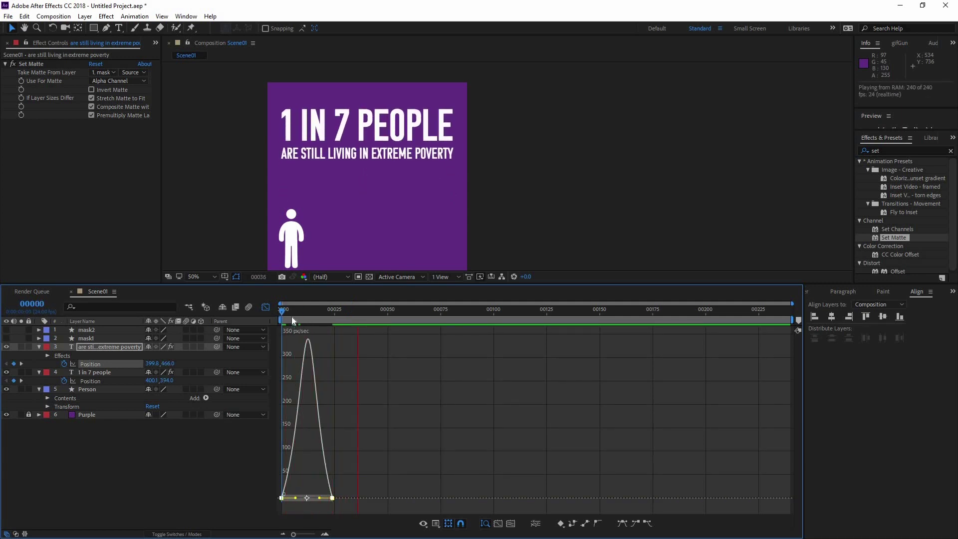
pyautogui.click(266, 307)
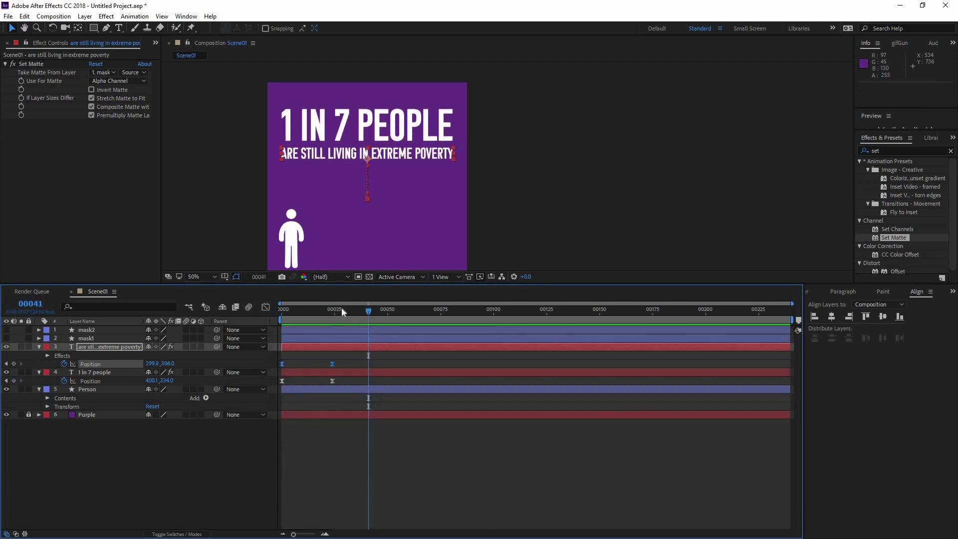
# Step: Move the end Position keyframes of both text layers to frame 20 and preview the faster reveal
pyautogui.moveTo(341, 309); pyautogui.dragTo(323, 316)
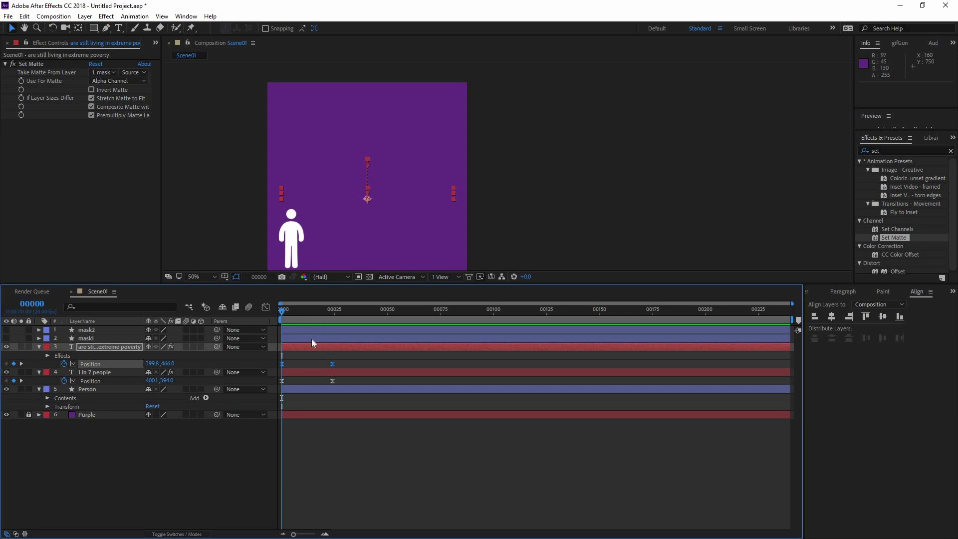
pyautogui.click(321, 313)
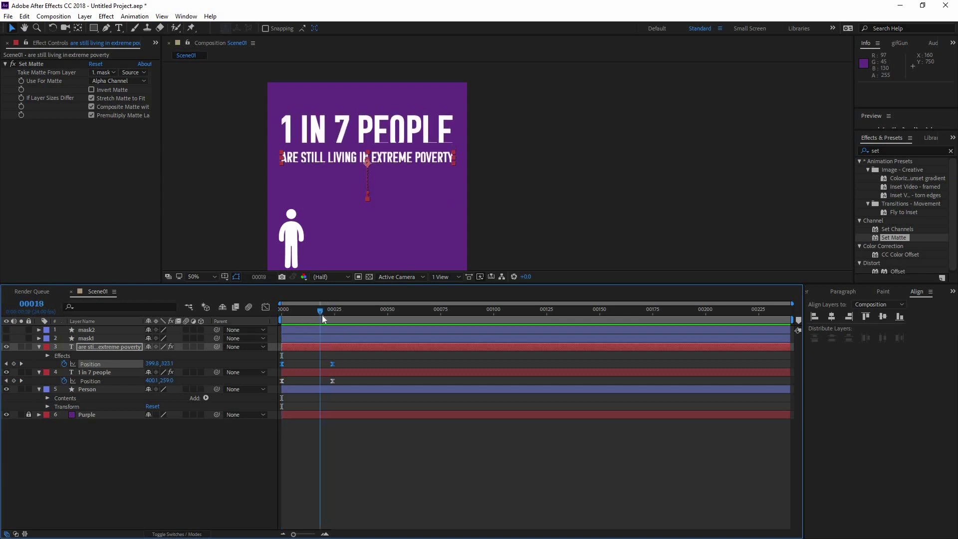
pyautogui.moveTo(271, 375); pyautogui.dragTo(325, 366)
pyautogui.moveTo(300, 310); pyautogui.dragTo(264, 310)
pyautogui.press('space')
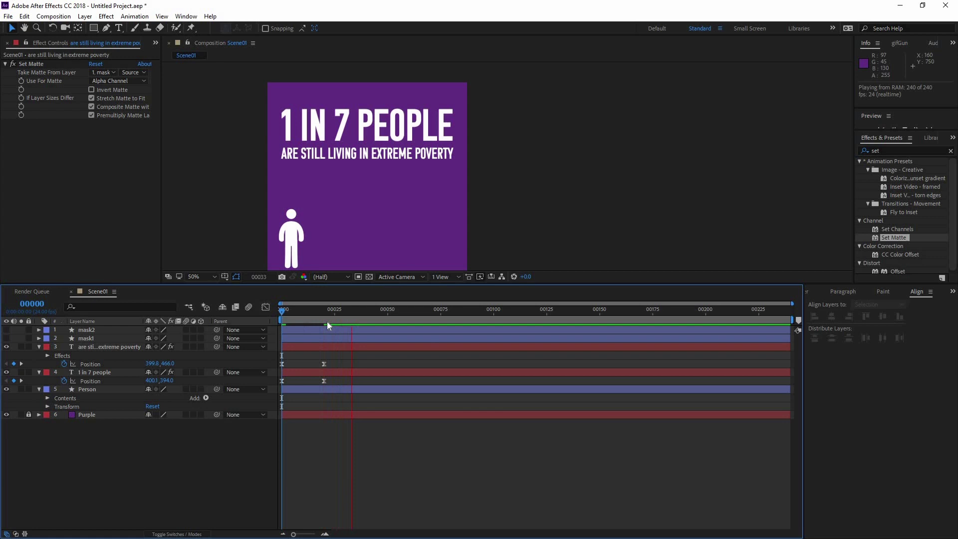
pyautogui.press('space')
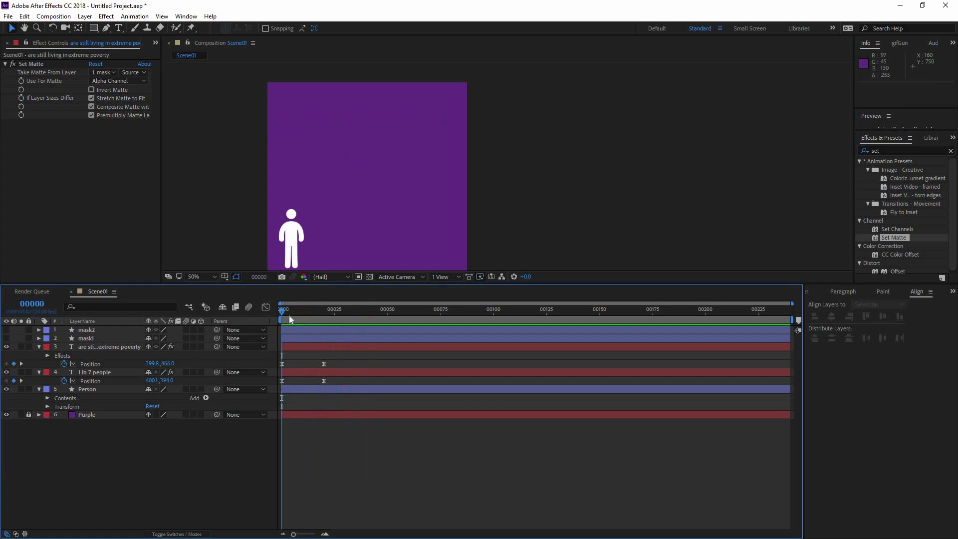
# Step: Shift the "are still living in extreme poverty" layer 4 frames later and preview the staggered text reveal
pyautogui.click(102, 372)
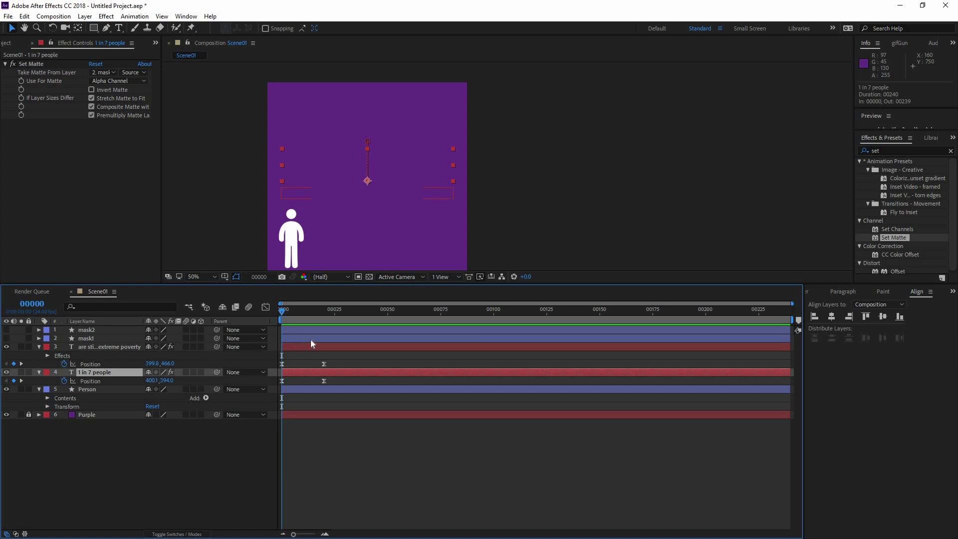
pyautogui.click(294, 347)
pyautogui.moveTo(297, 348); pyautogui.dragTo(305, 349)
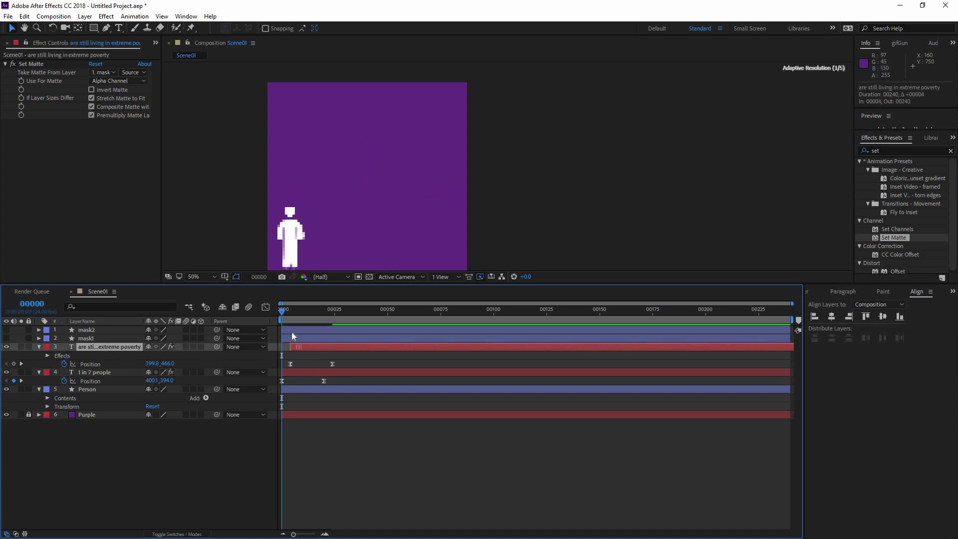
pyautogui.press('space')
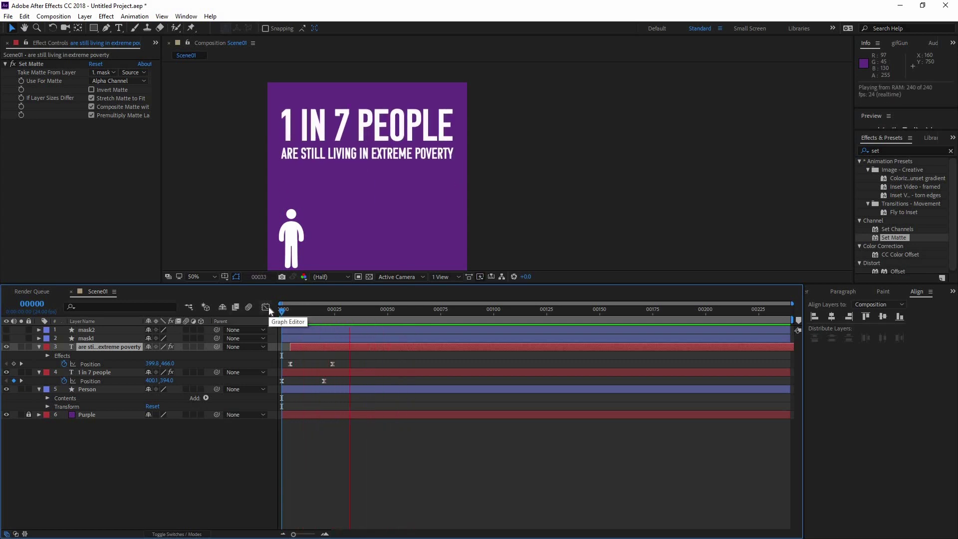
pyautogui.press('space')
pyautogui.moveTo(255, 306); pyautogui.dragTo(304, 316)
pyautogui.click(338, 313)
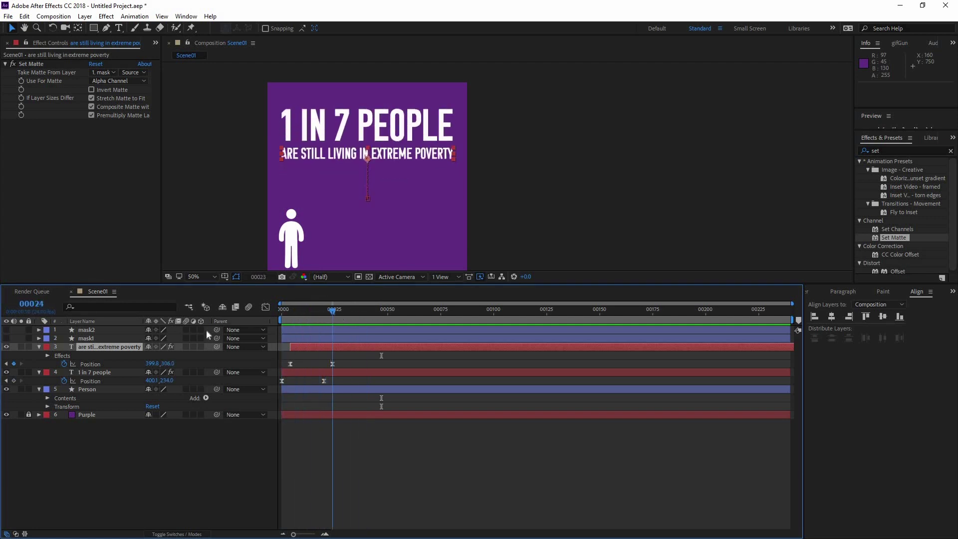
# Step: Mark the mask2 and mask1 layers as shy and hide them from the Scene01 timeline
pyautogui.click(89, 331)
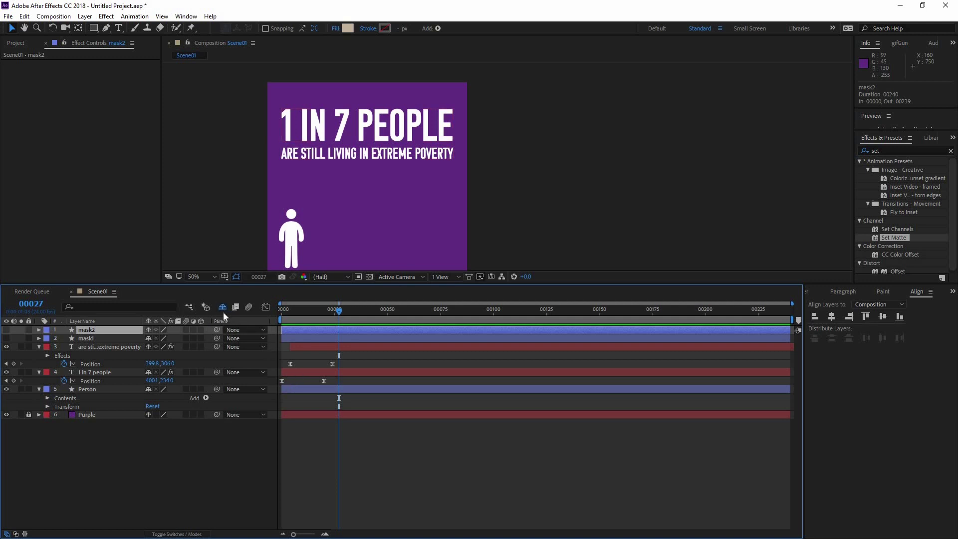
pyautogui.click(149, 330)
pyautogui.click(148, 331)
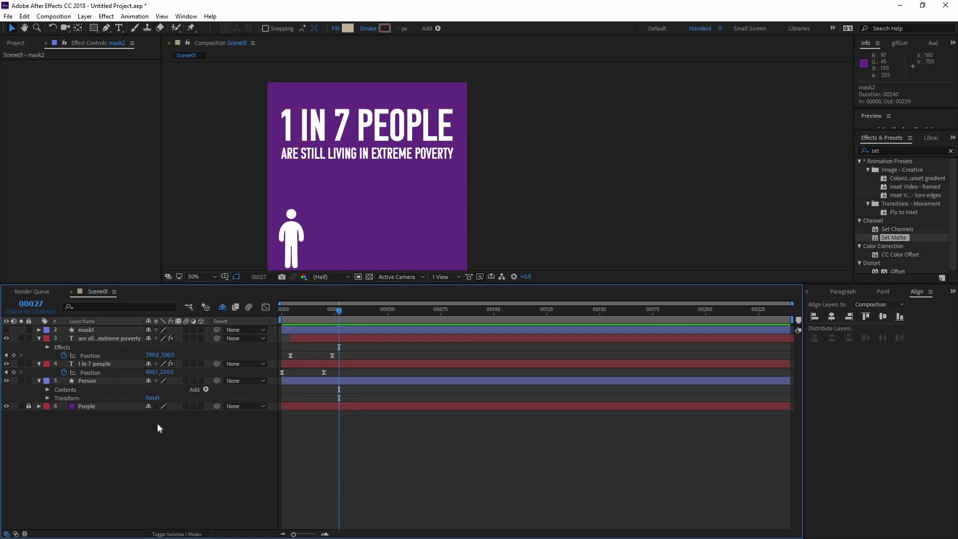
pyautogui.click(149, 397)
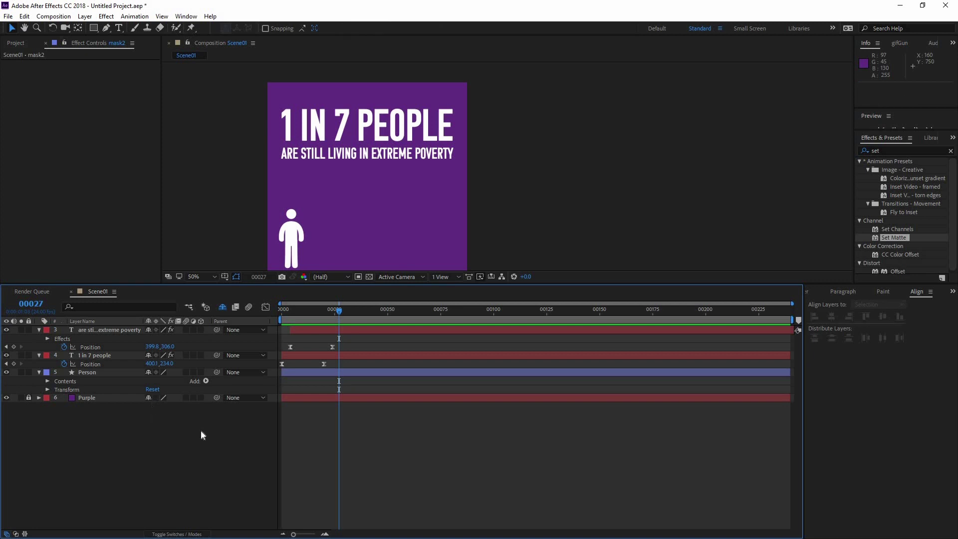